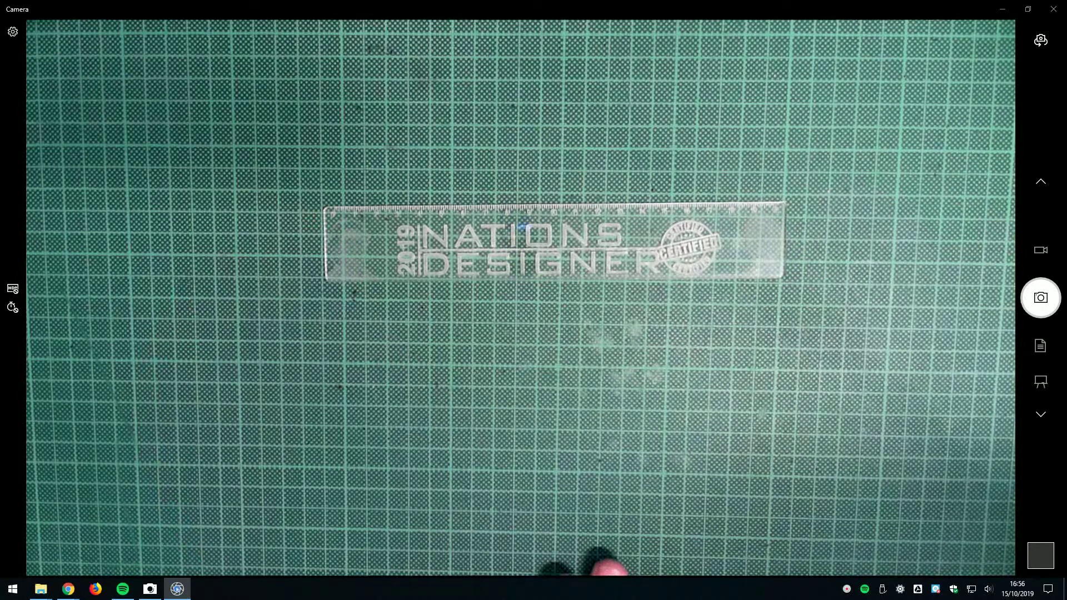
Open 2D Design V2.
key("super")
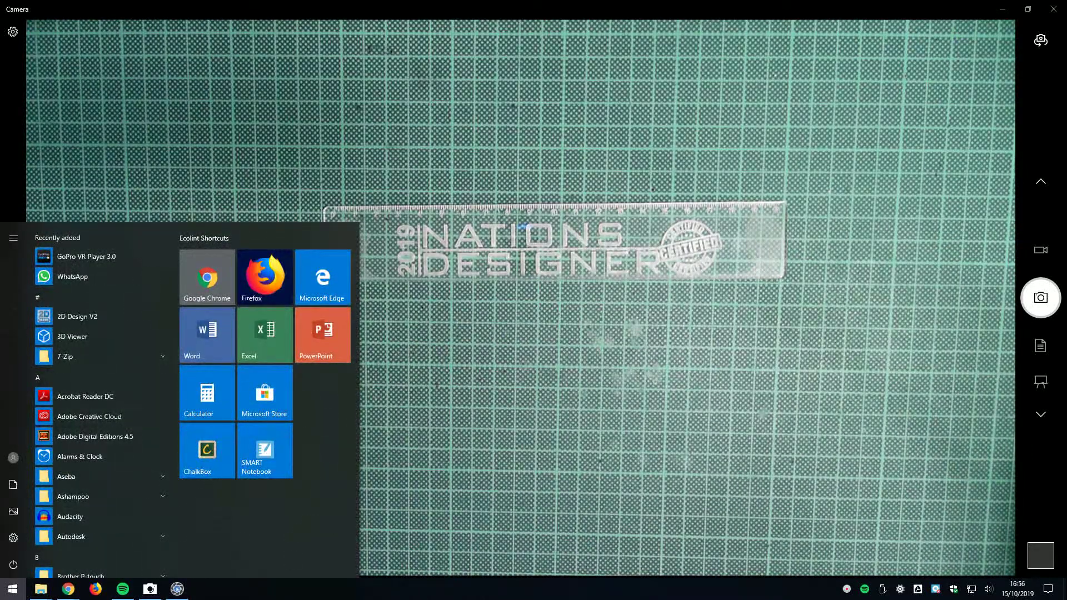
type("2d")
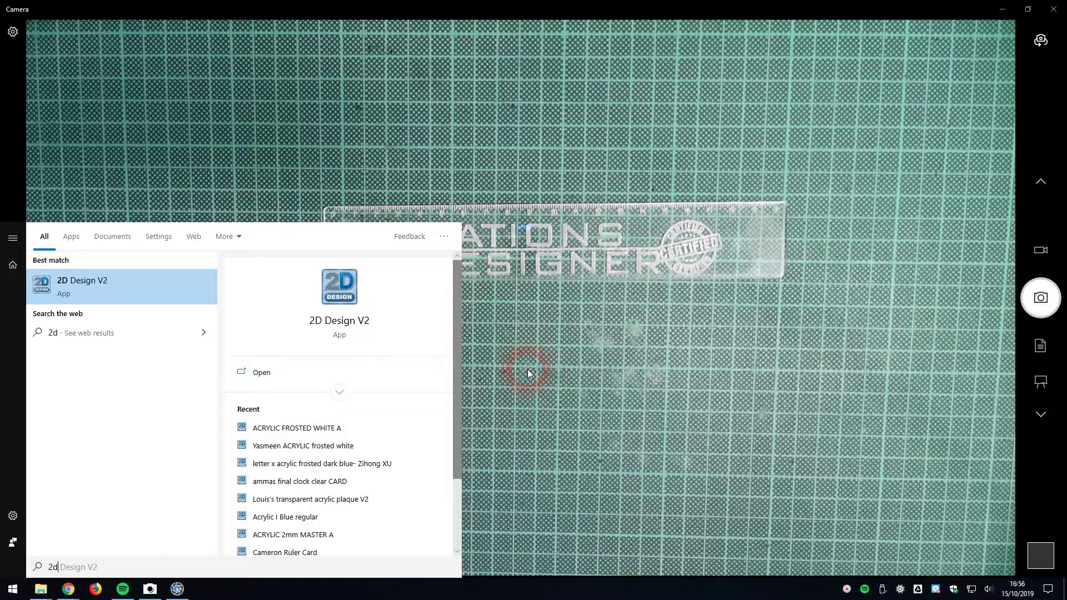
key("Return")
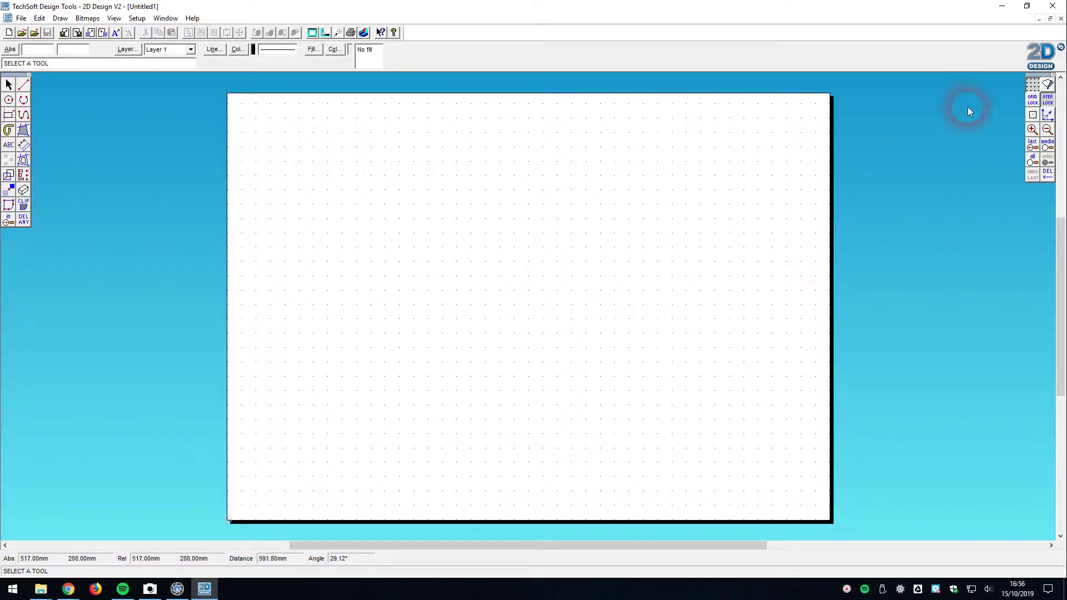
In the grid settings, set both the X and Y grid spacing to 5 mm.
right_click(1034, 102)
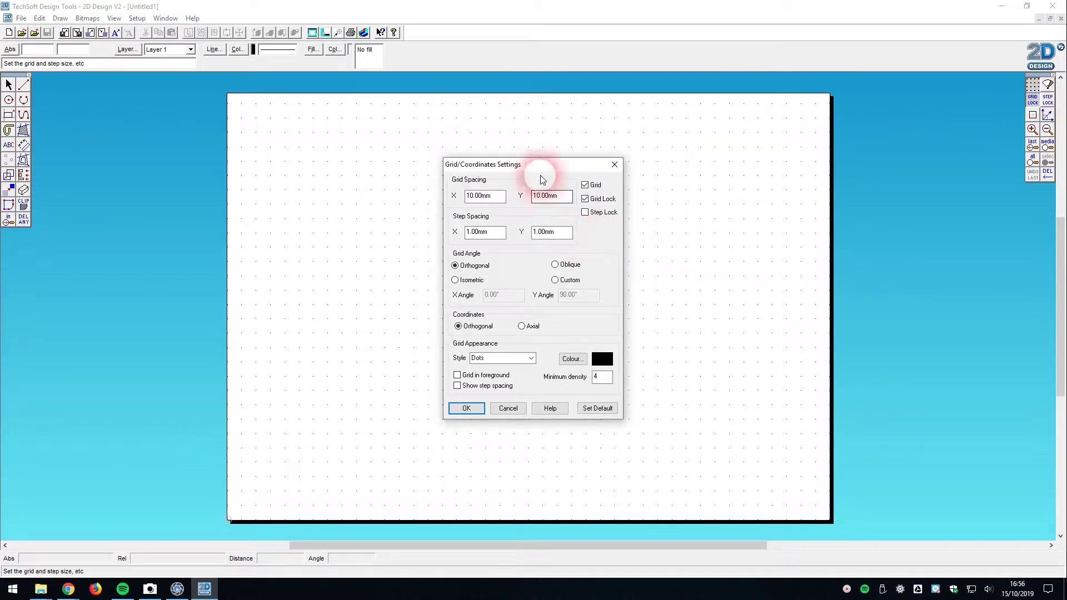
left_click_drag(541, 173, 536, 164)
double_click(470, 187)
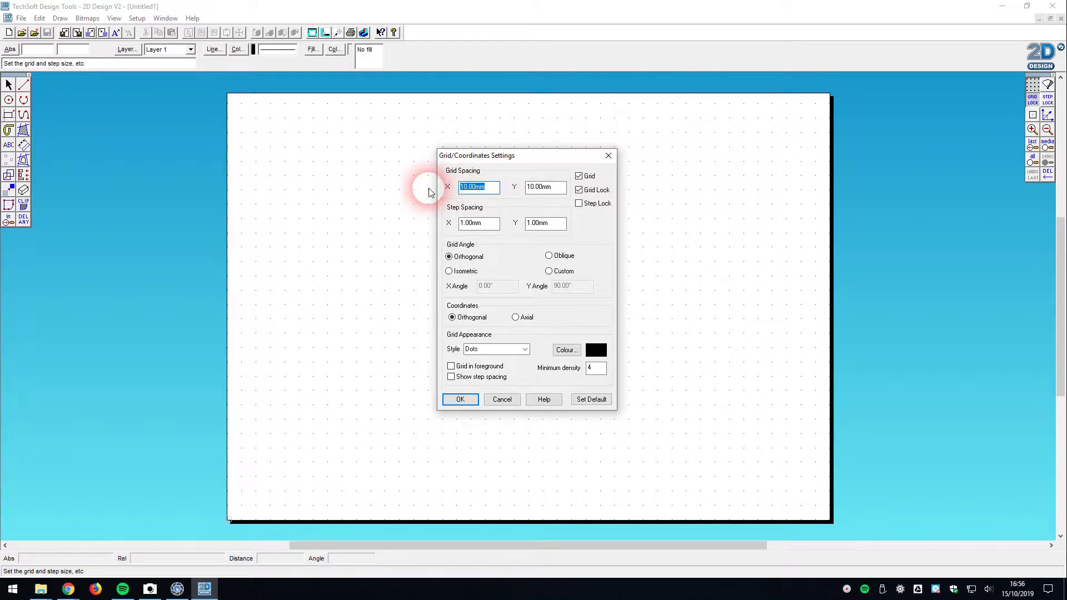
type("5")
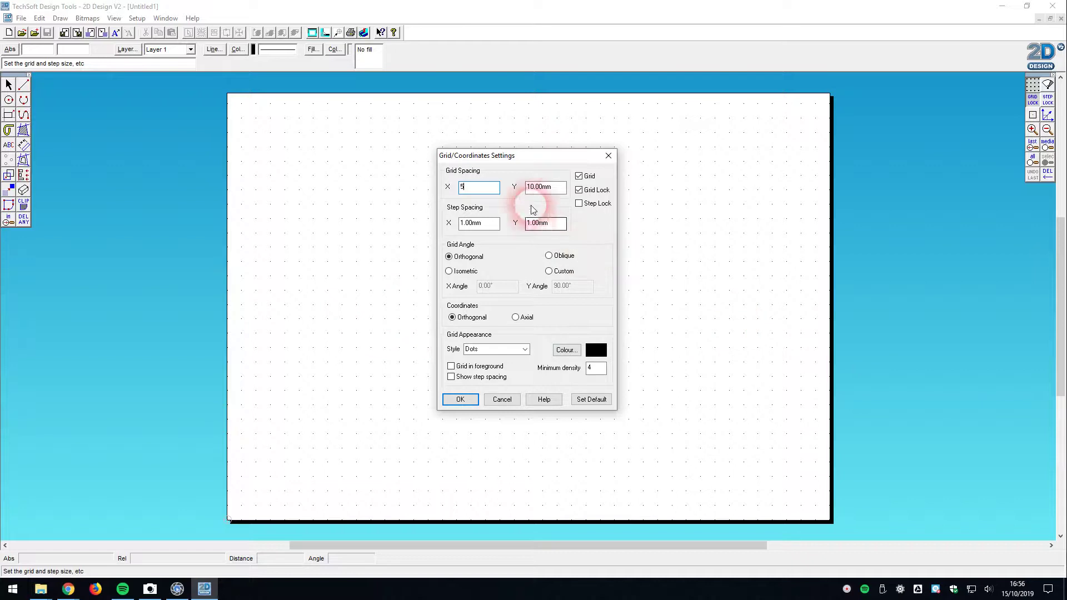
double_click(558, 192)
type("5")
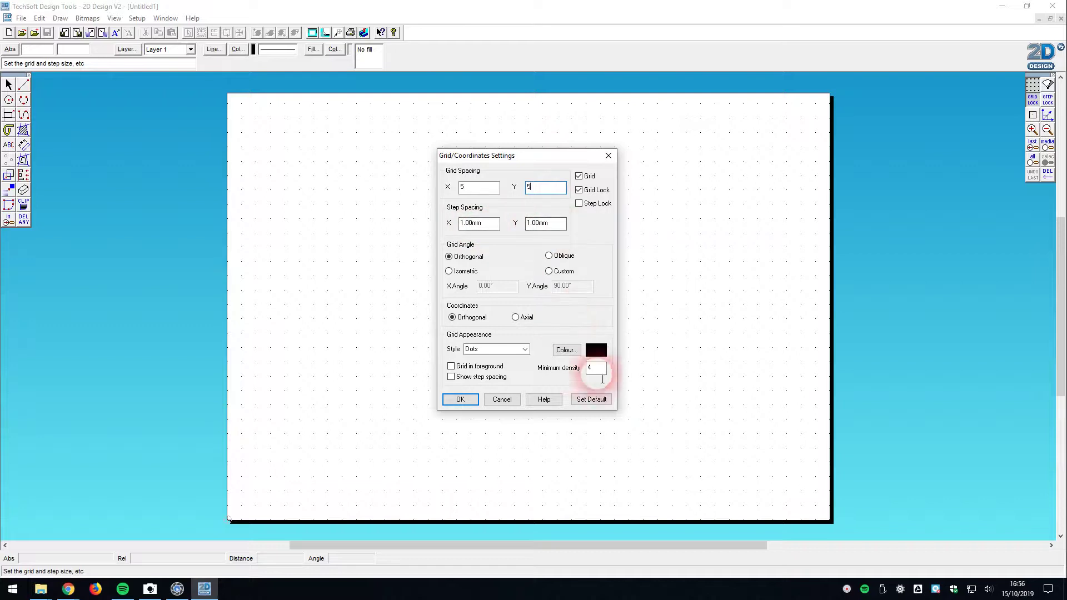
Set the grid style to Lines with a light cyan colour, and apply the grid settings.
left_click(523, 350)
left_click(475, 367)
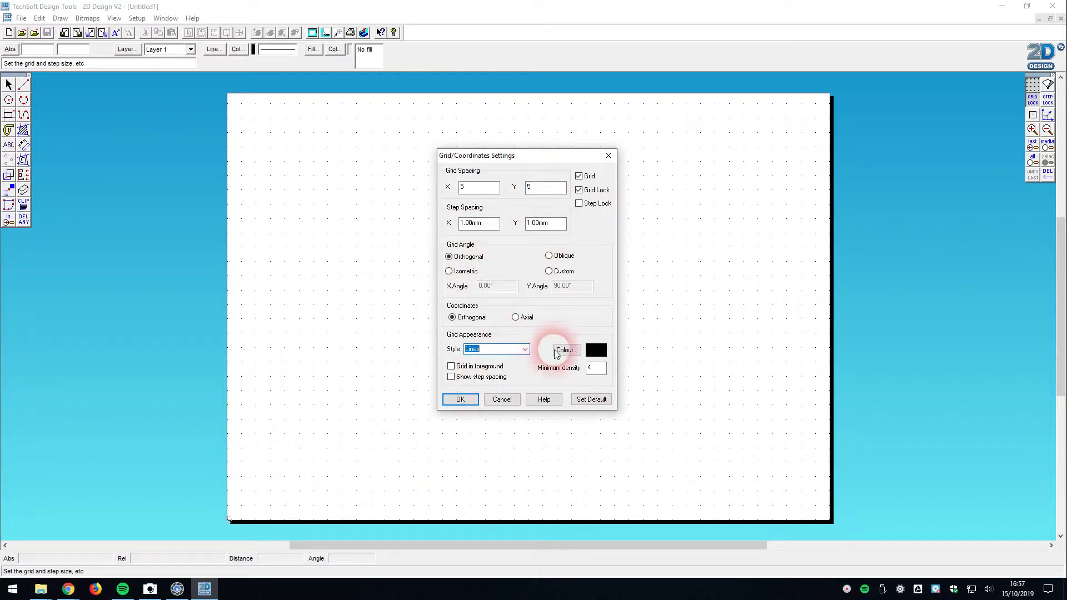
left_click(557, 351)
left_click(534, 223)
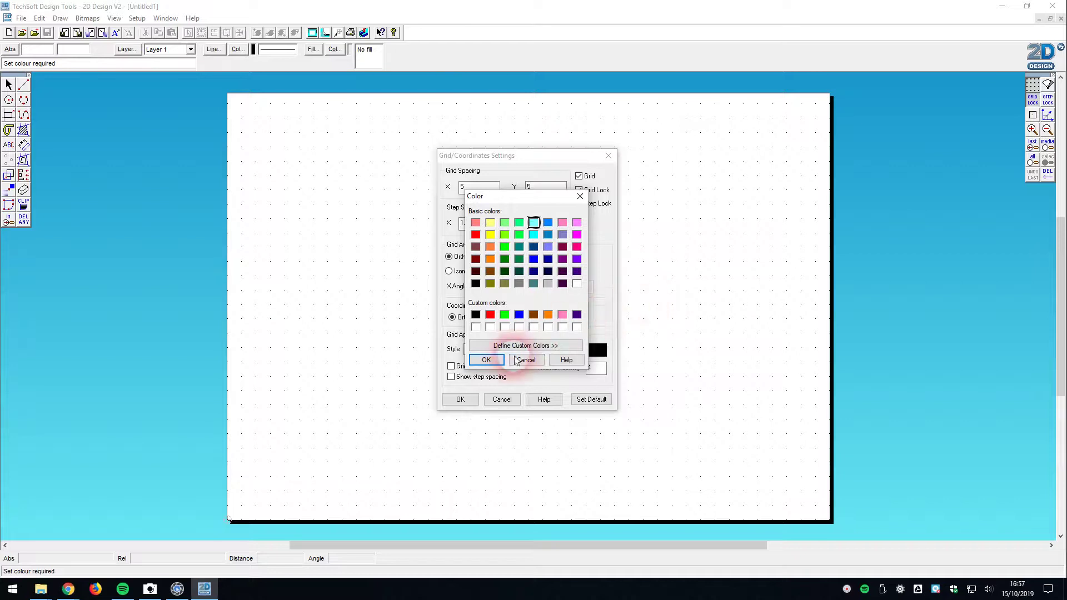
left_click(487, 360)
left_click(461, 400)
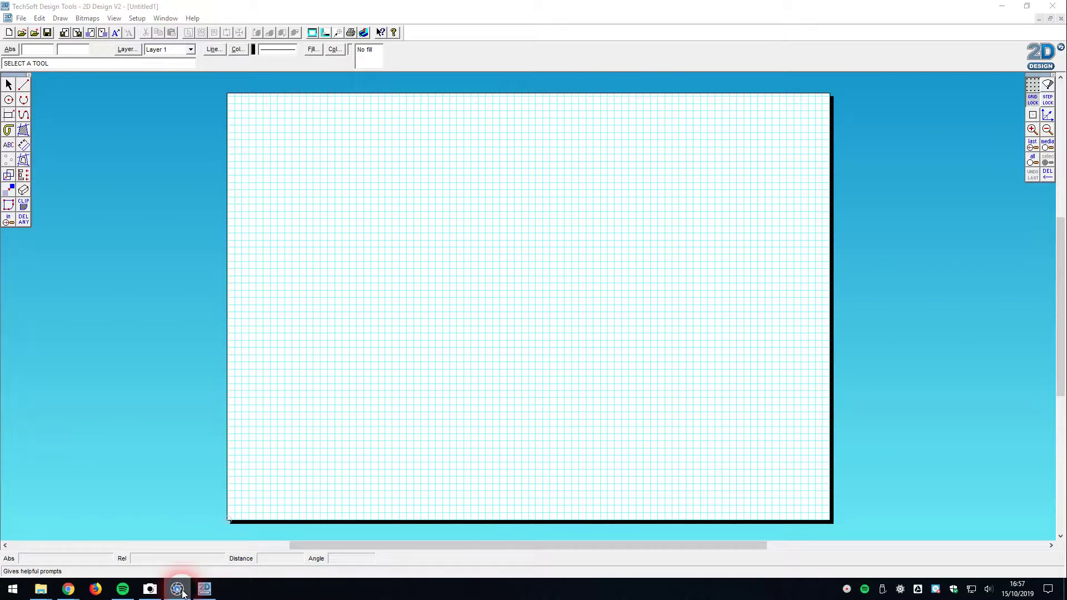
View the physical ruler in the Camera app and return to the drawing in 2D Design.
left_click(181, 592)
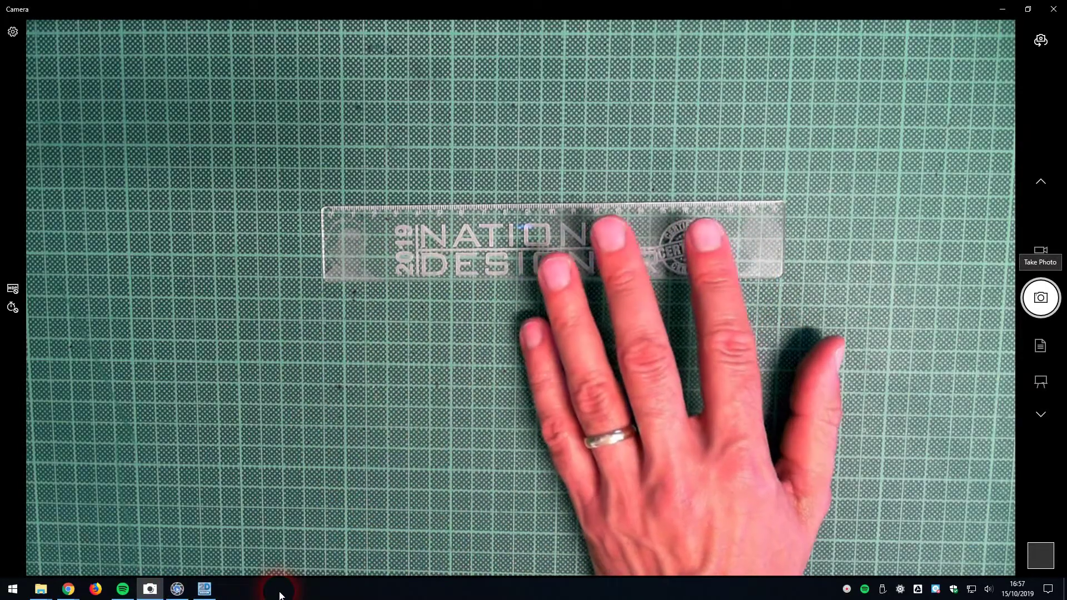
key("alt+Tab")
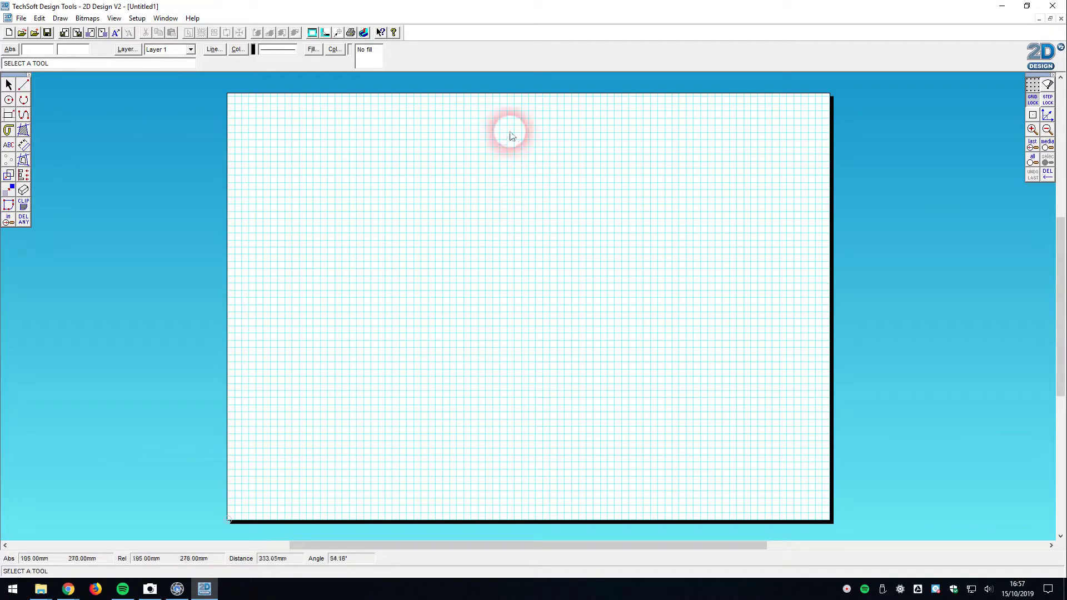
Set the drawing's length units to centimetres.
left_click(138, 20)
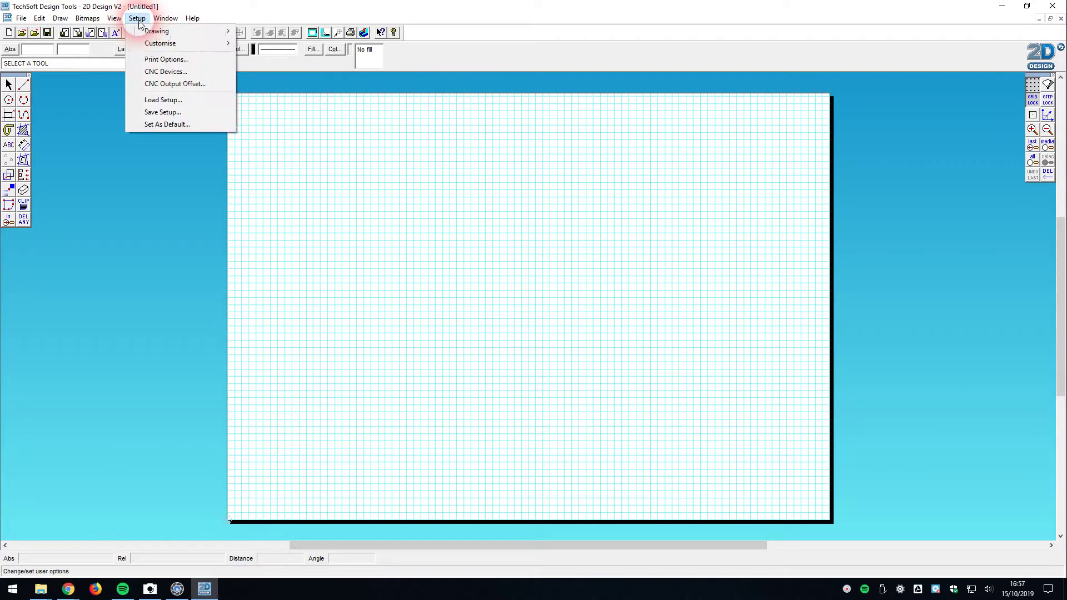
mouse_move(183, 31)
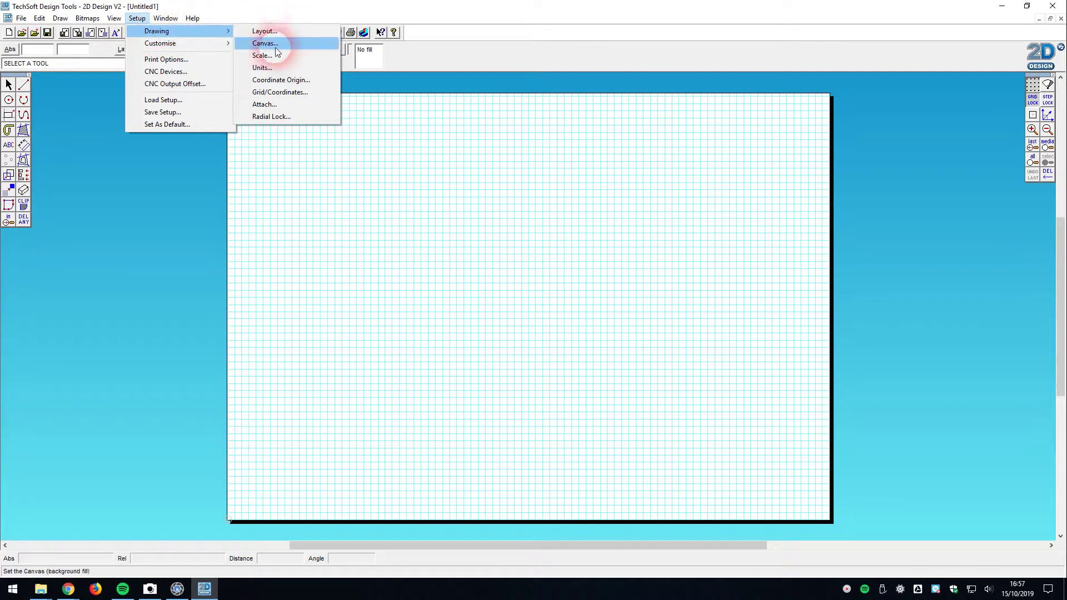
left_click(270, 68)
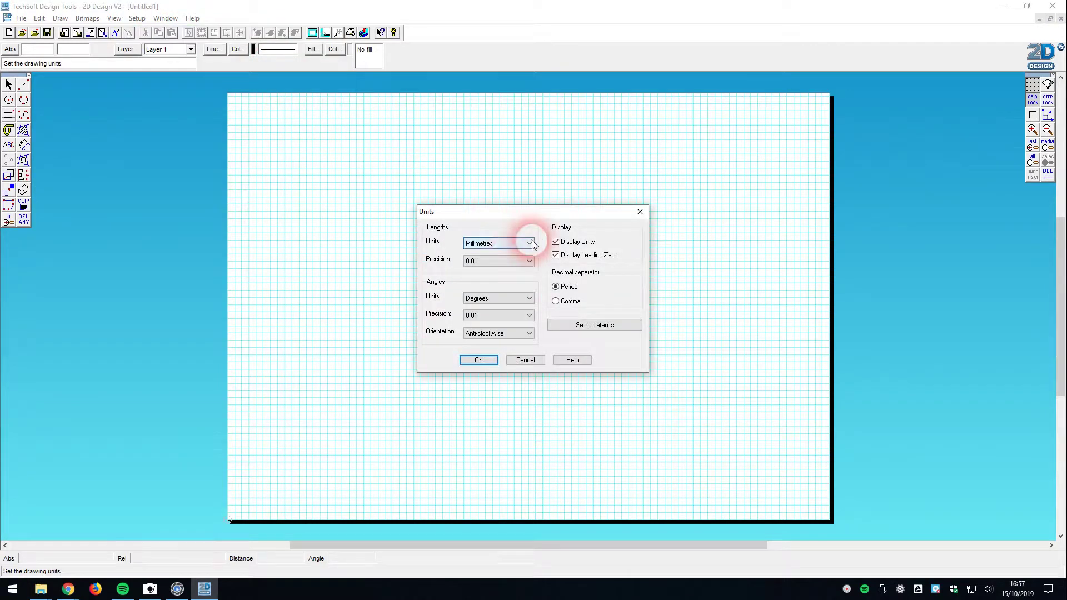
left_click(530, 243)
left_click(508, 261)
left_click(478, 361)
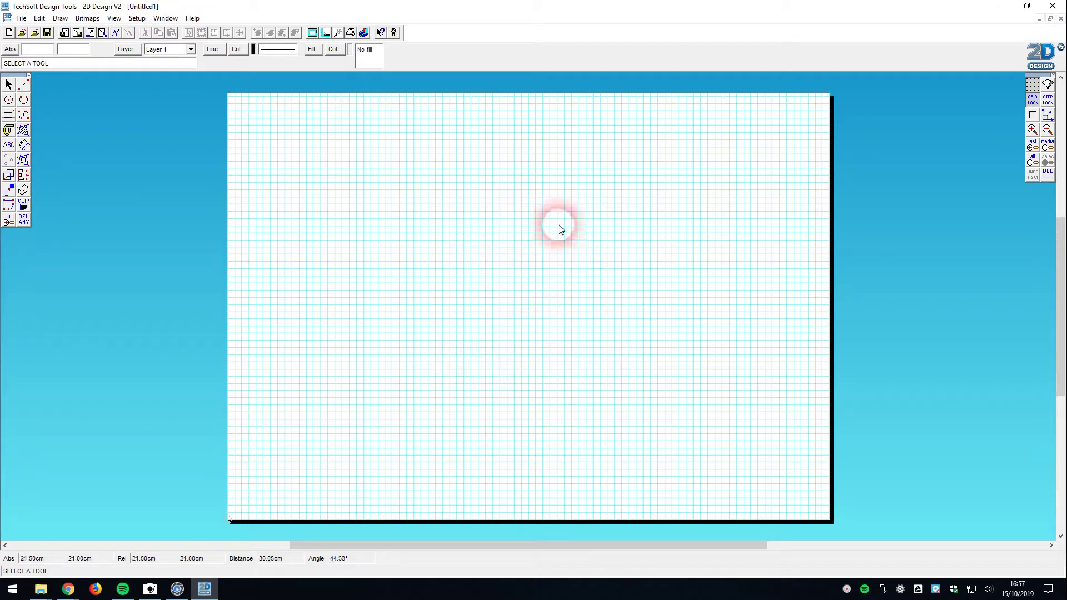
Point out the sheet's origin with the Line tool, and view the physical ruler in the Camera app.
left_click(23, 85)
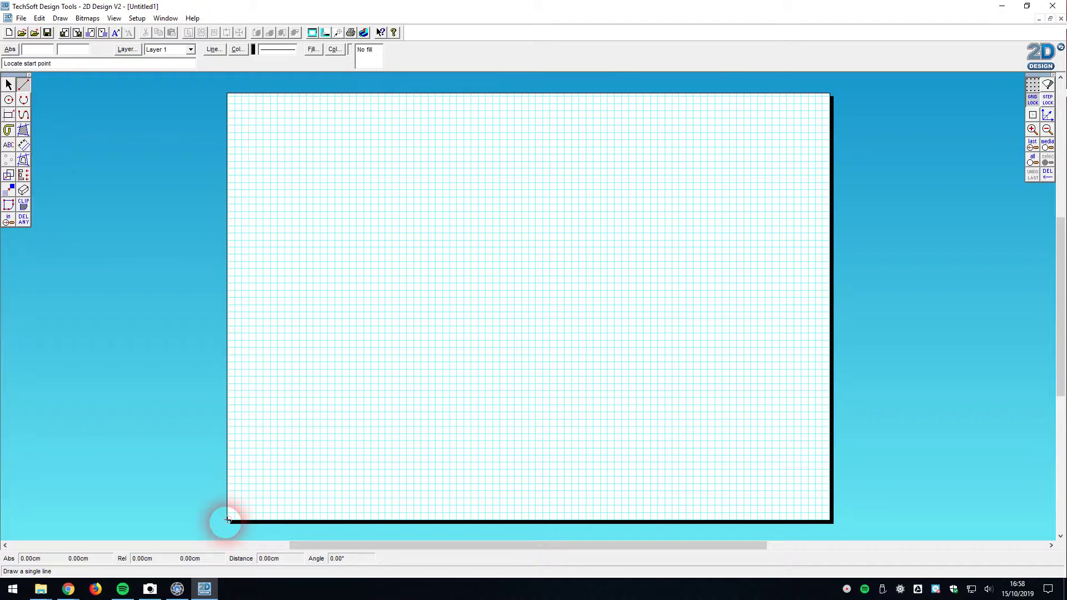
left_click(228, 519)
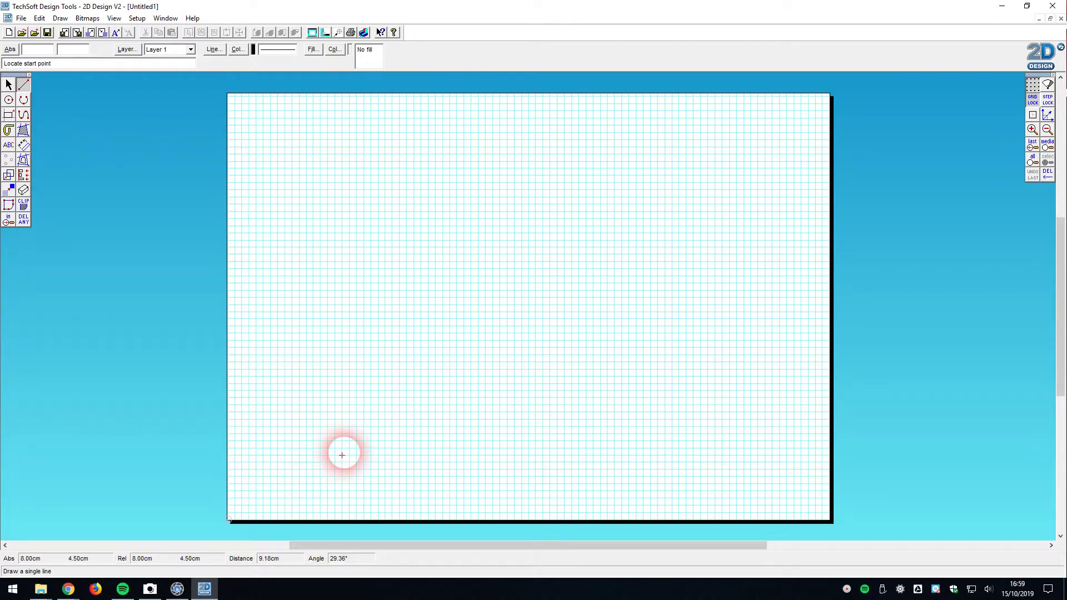
left_click(149, 588)
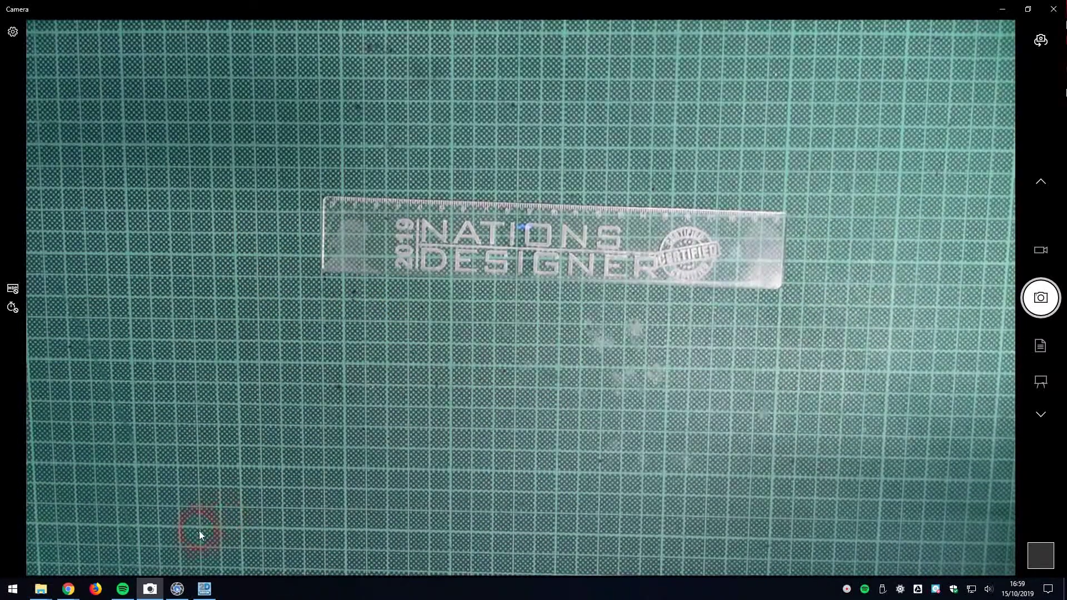
Switch to 2D Design and draw a 21 × 3.5 cm horizontal rectangle near the sheet's upper-left corner.
left_click(209, 592)
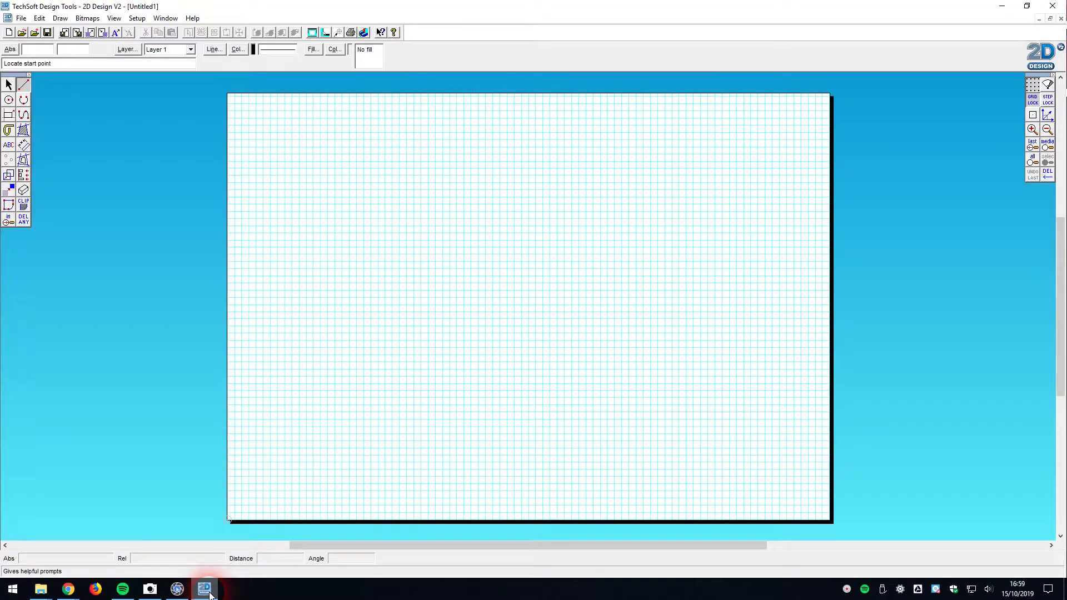
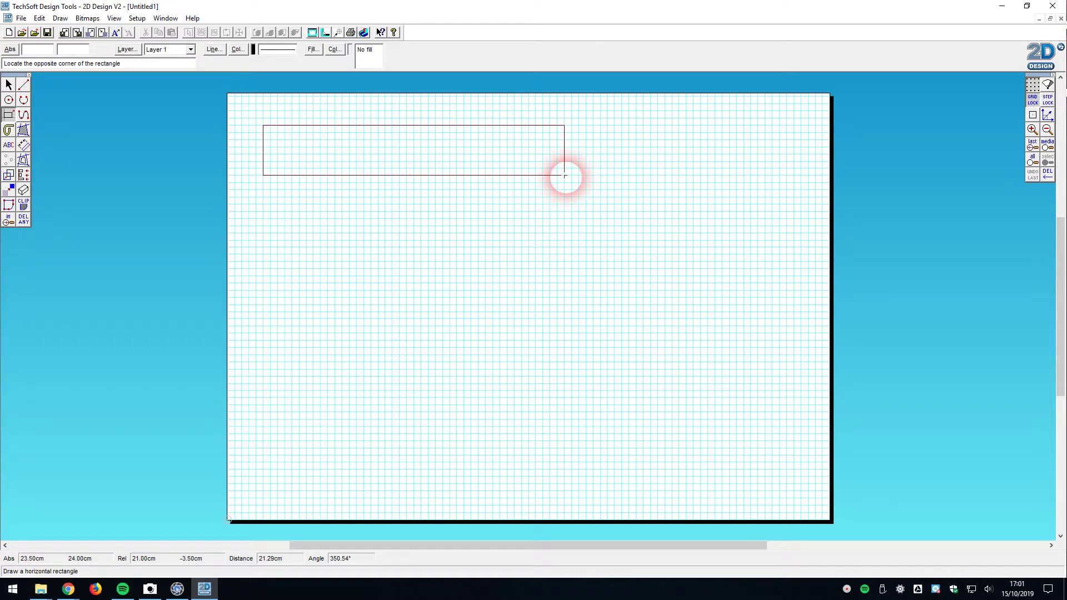
left_click(564, 176)
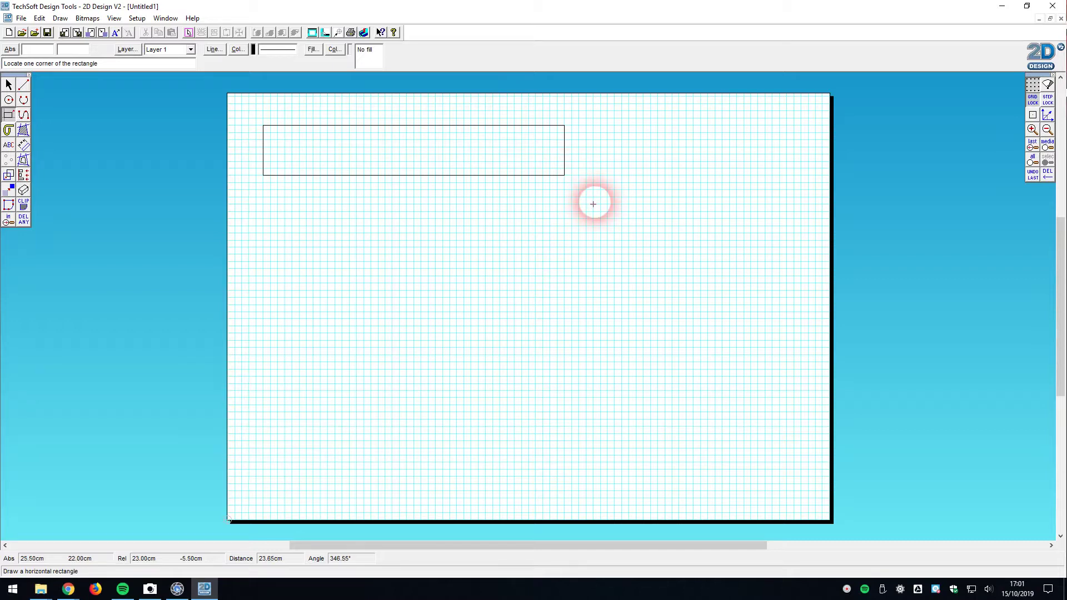
Add parallel dimensions for the rectangle's length below it and for its height beside its left edge.
left_click(25, 146)
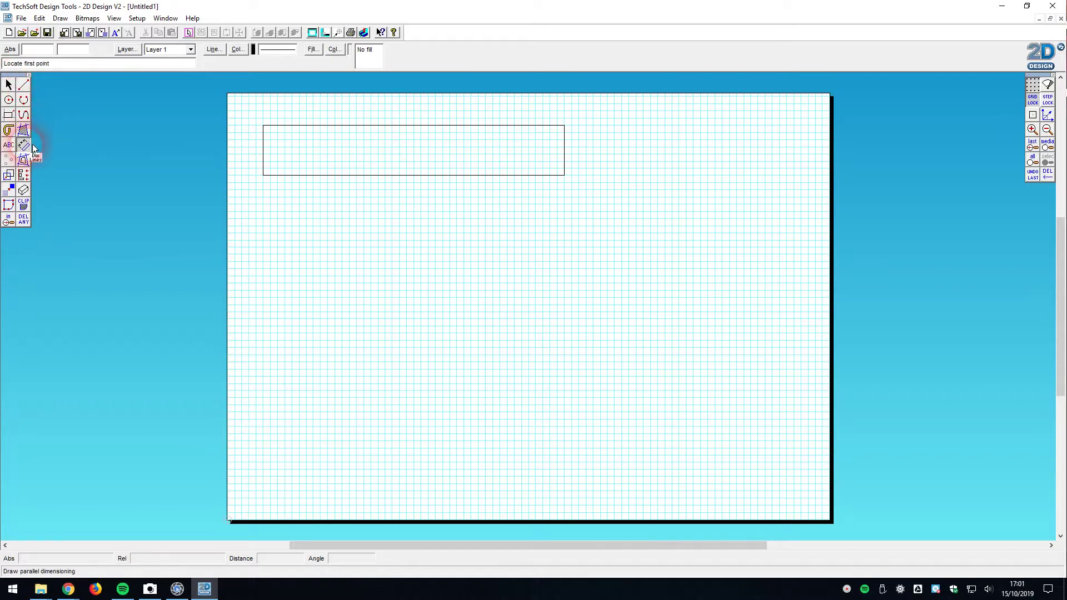
left_click(263, 176)
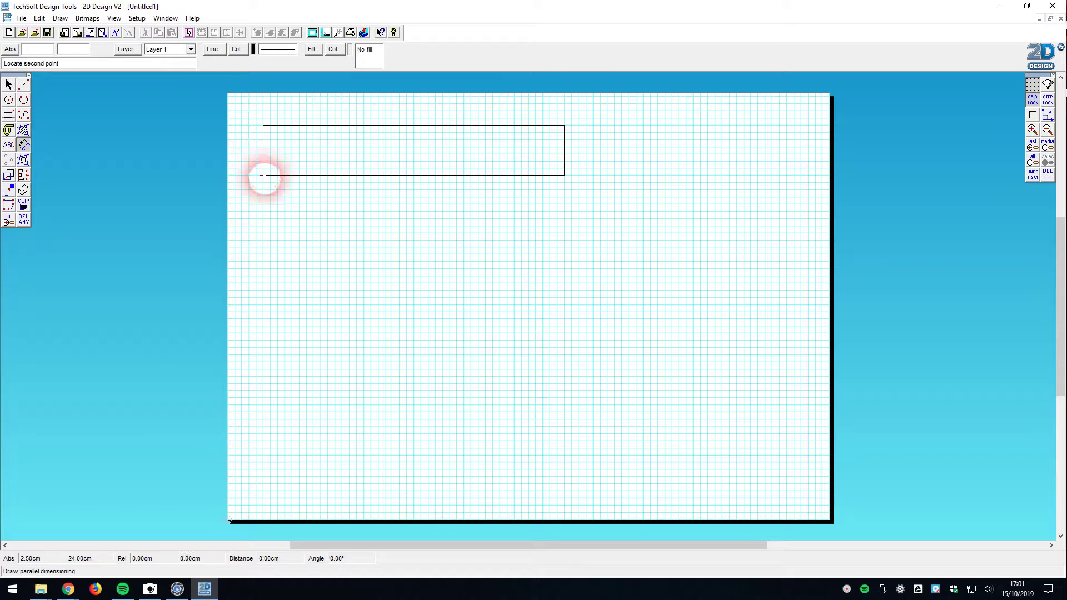
left_click(565, 175)
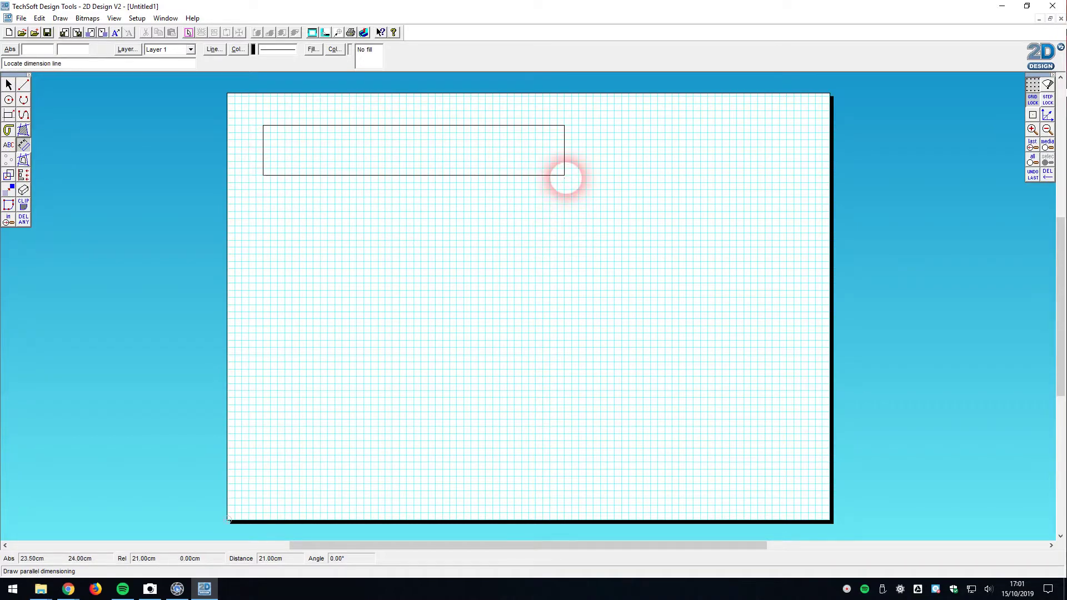
left_click(421, 204)
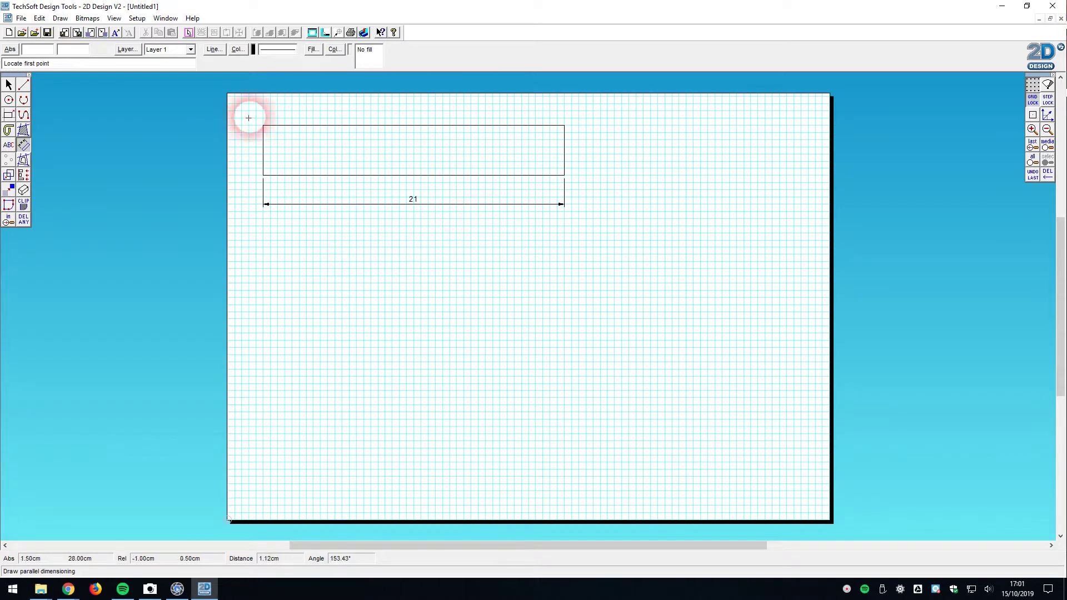
left_click(262, 174)
left_click(263, 126)
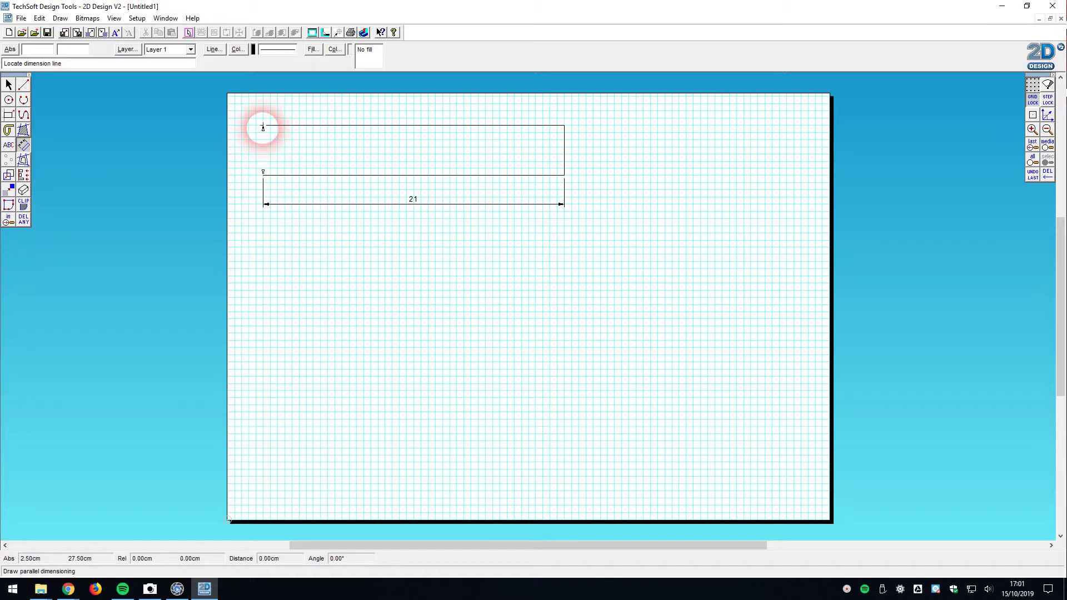
left_click(241, 142)
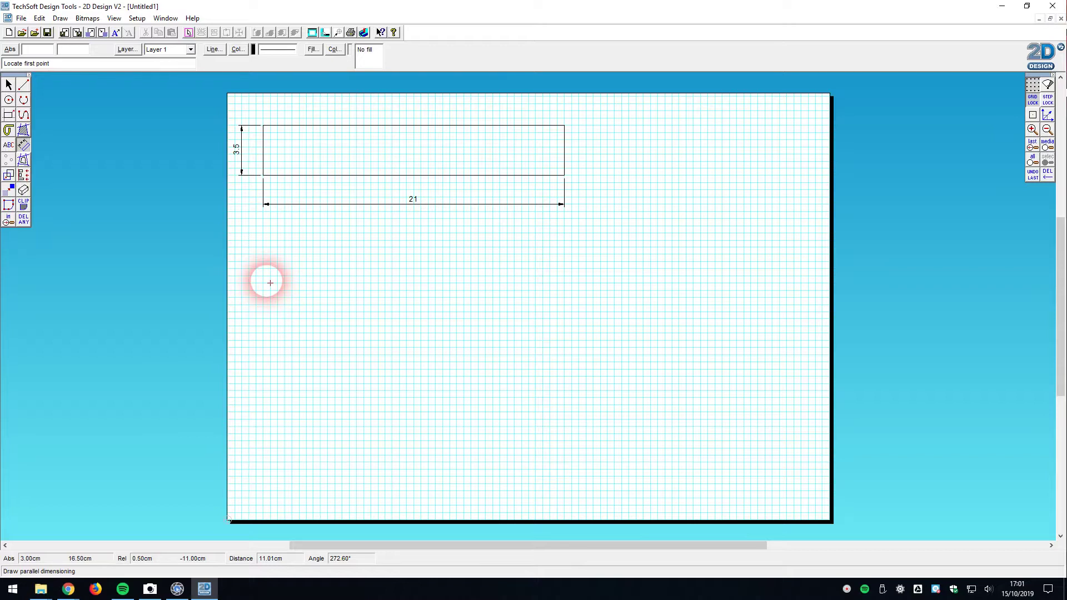
left_click(1050, 130)
left_click(757, 331)
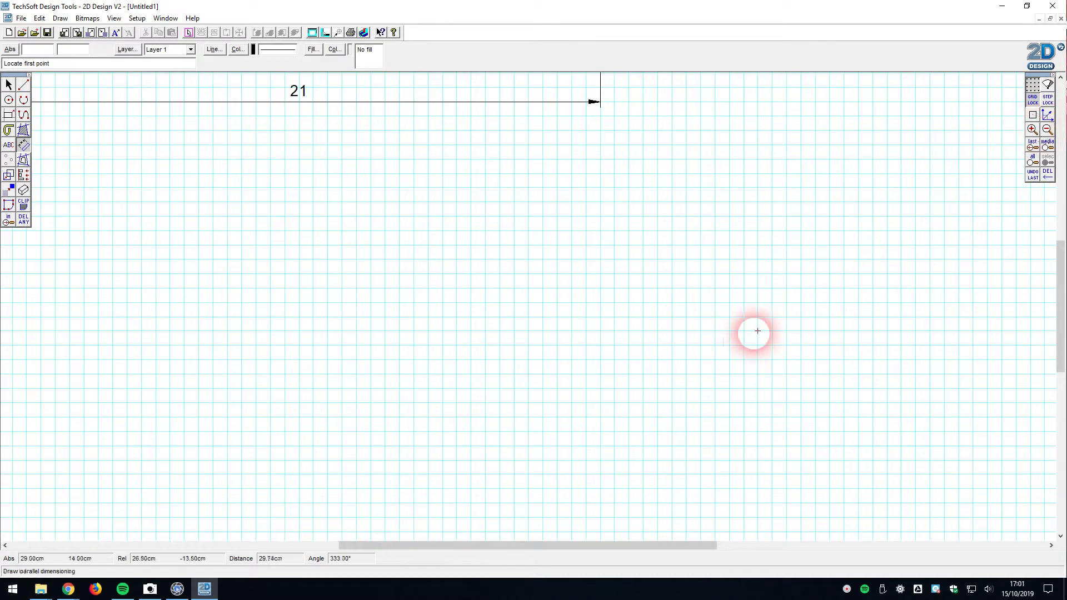
left_click(1050, 145)
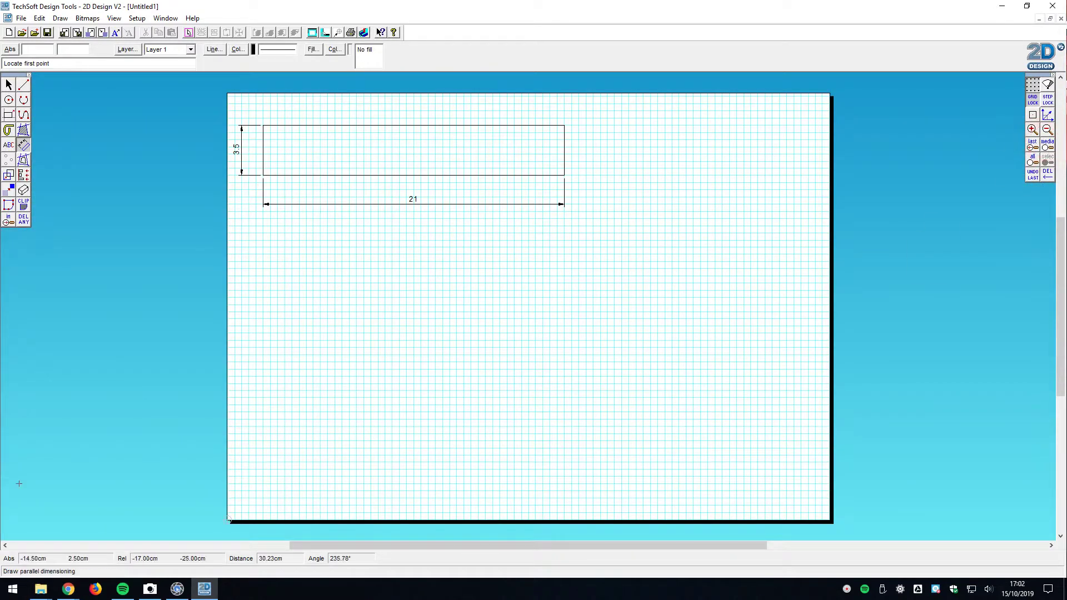
Zoom in on the dimensioned rectangle using a zoom box around it.
left_click(18, 224)
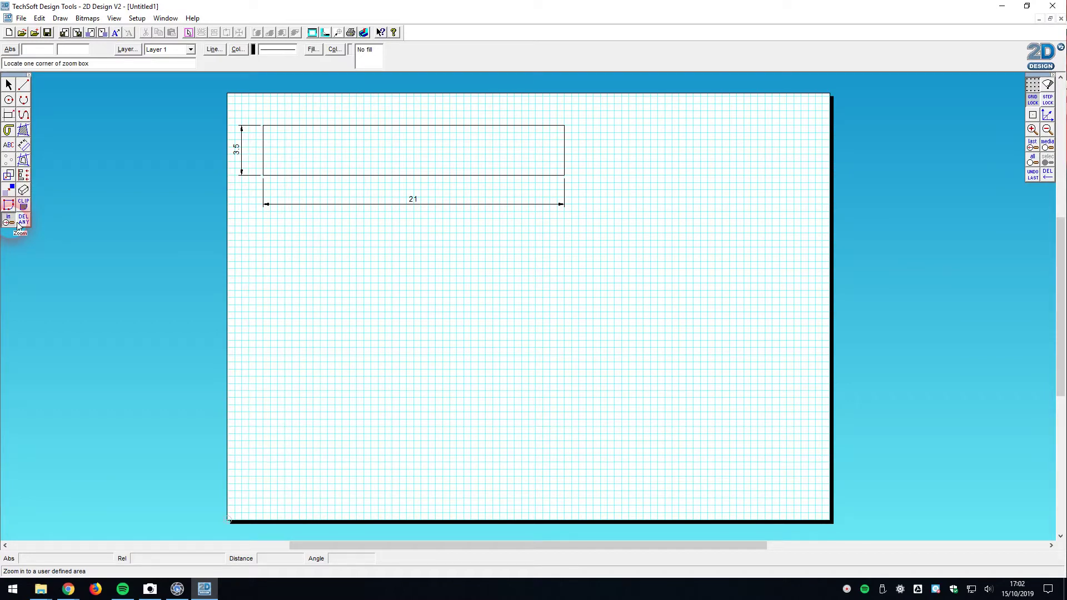
left_click(227, 118)
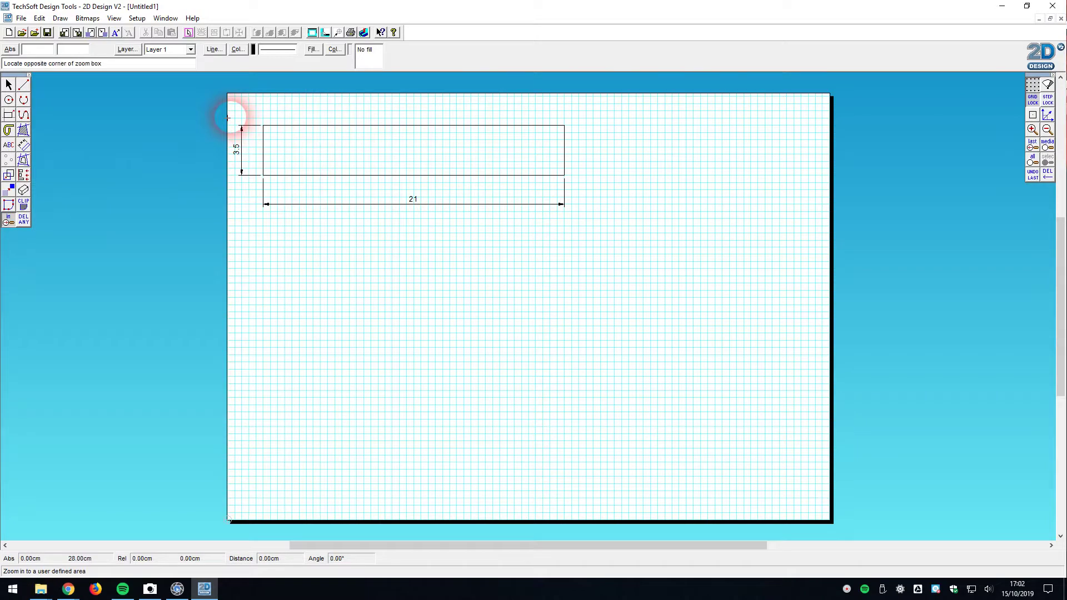
left_click(578, 219)
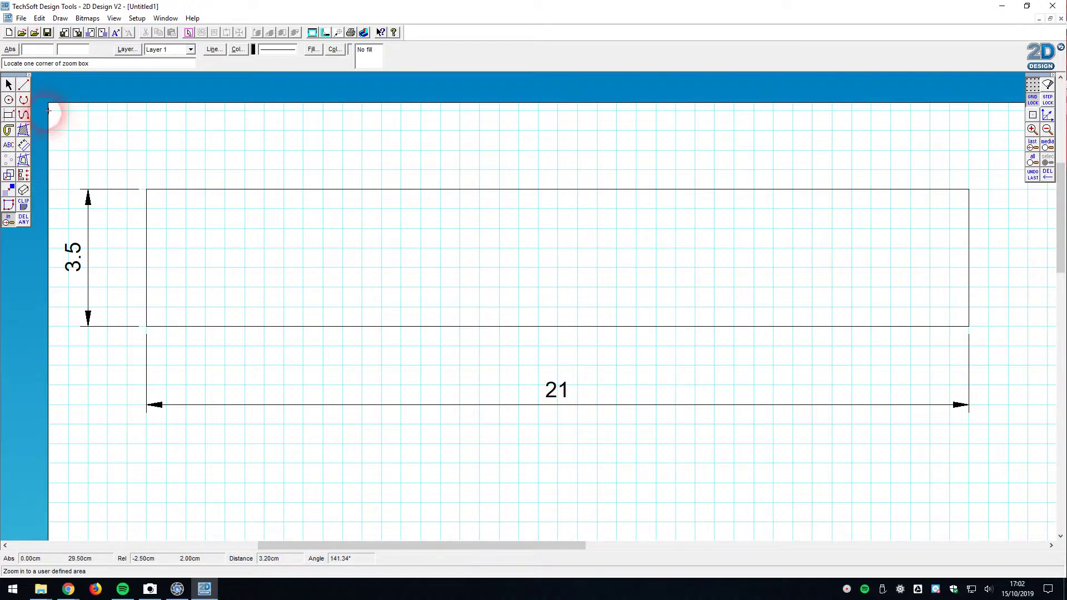
Switch to the Camera app to examine the markings on the physical ruler, and return to 2D Design.
left_click(24, 85)
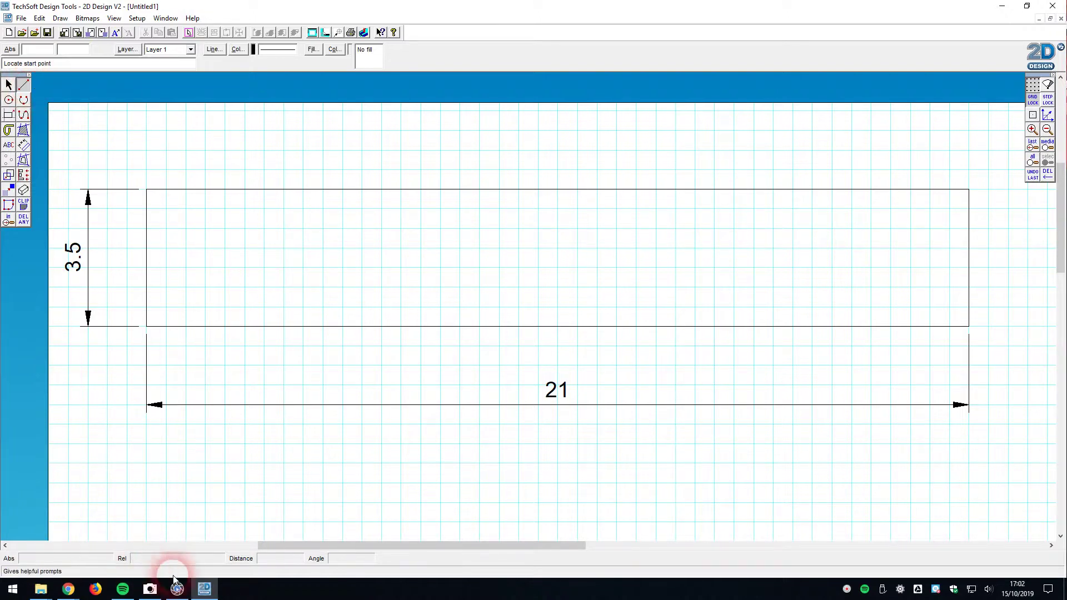
left_click(150, 589)
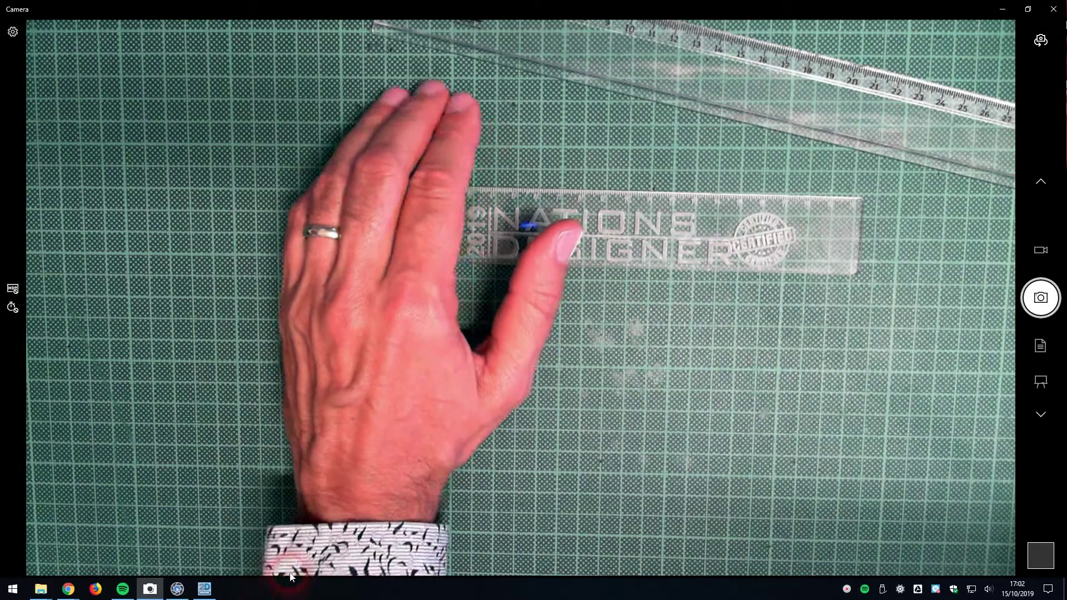
key("alt+Tab")
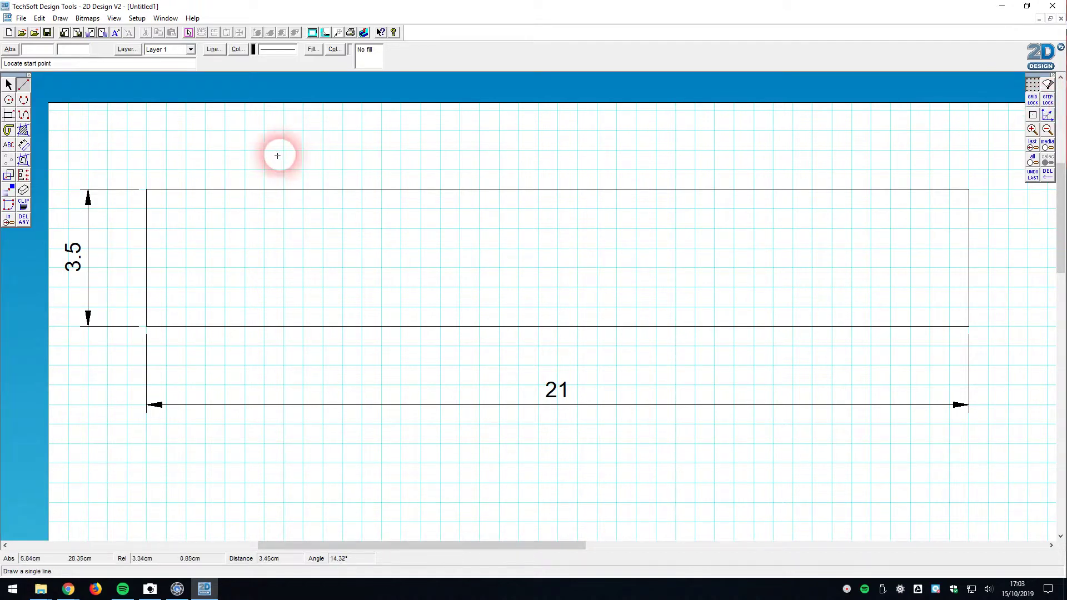
Draw three vertical lines about 1 cm long and 1 cm apart, freehand down from the rectangle's top edge near its left end.
left_click(165, 190)
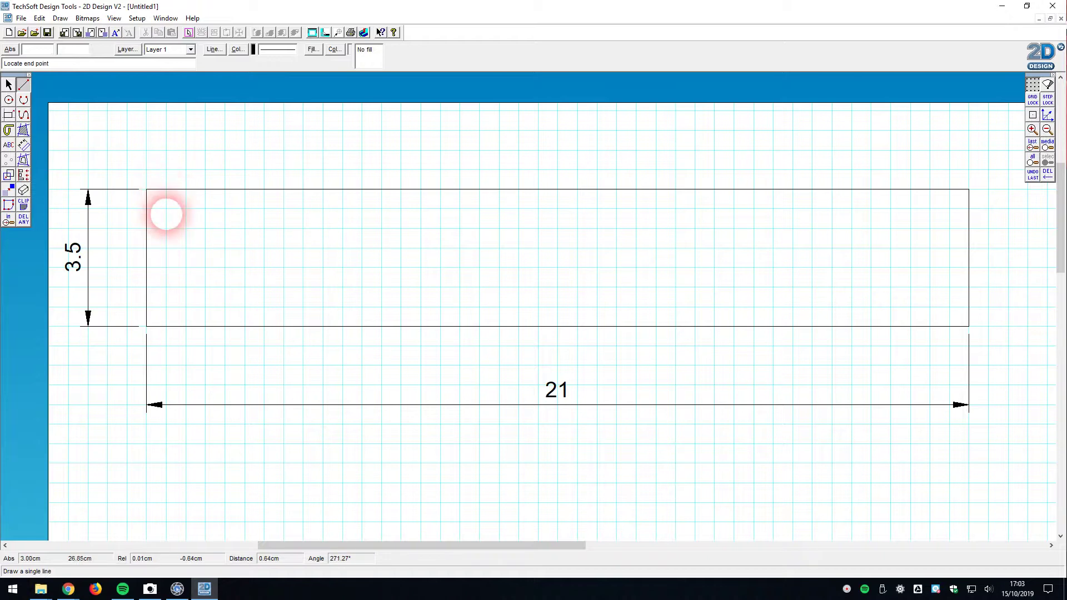
left_click(166, 226)
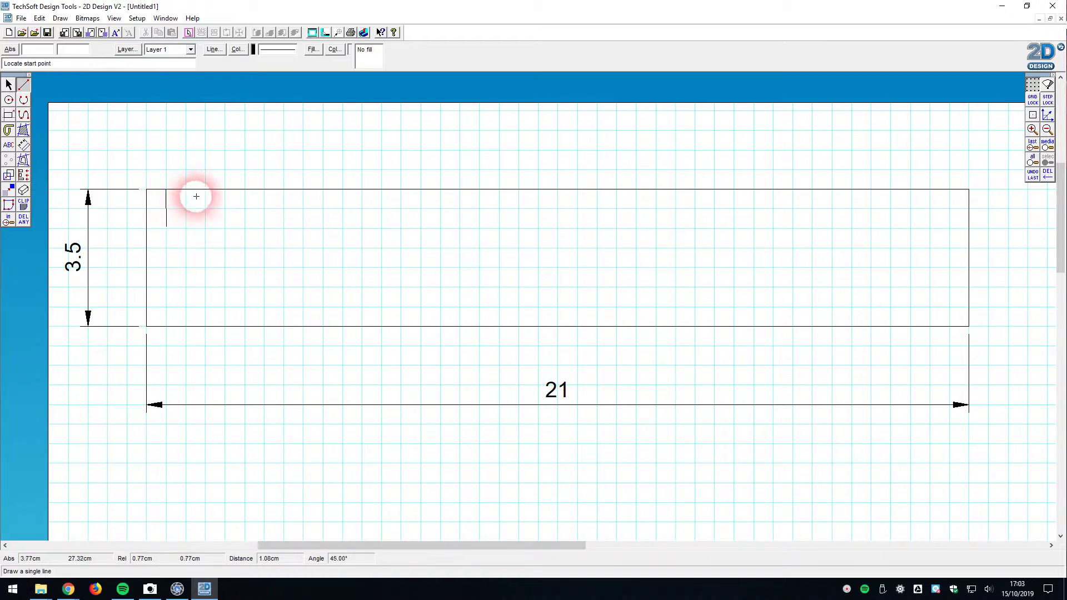
left_click(205, 190)
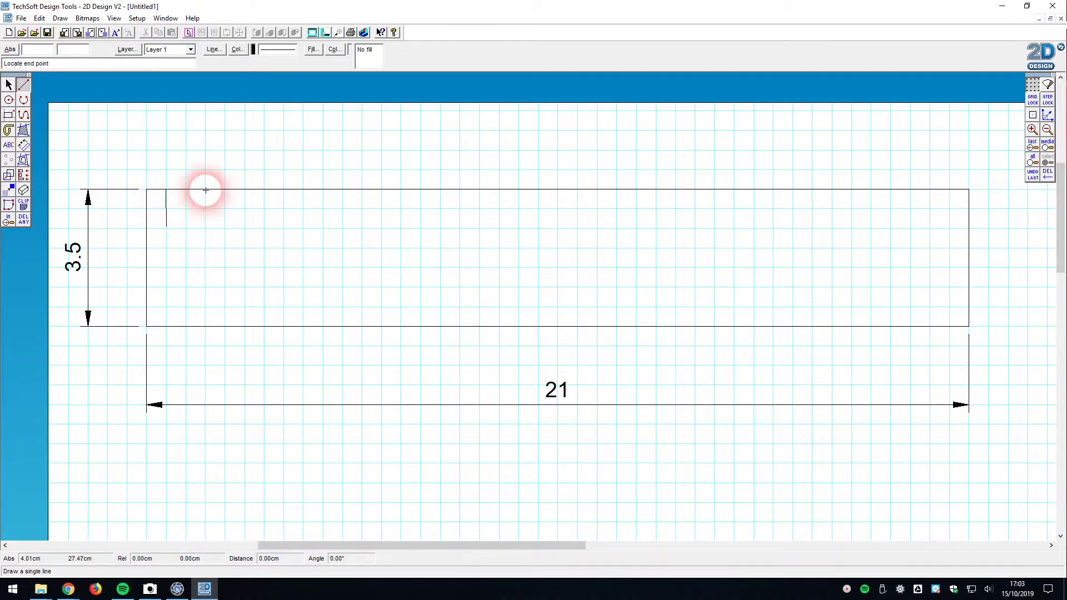
left_click(206, 227)
left_click(245, 189)
left_click(245, 227)
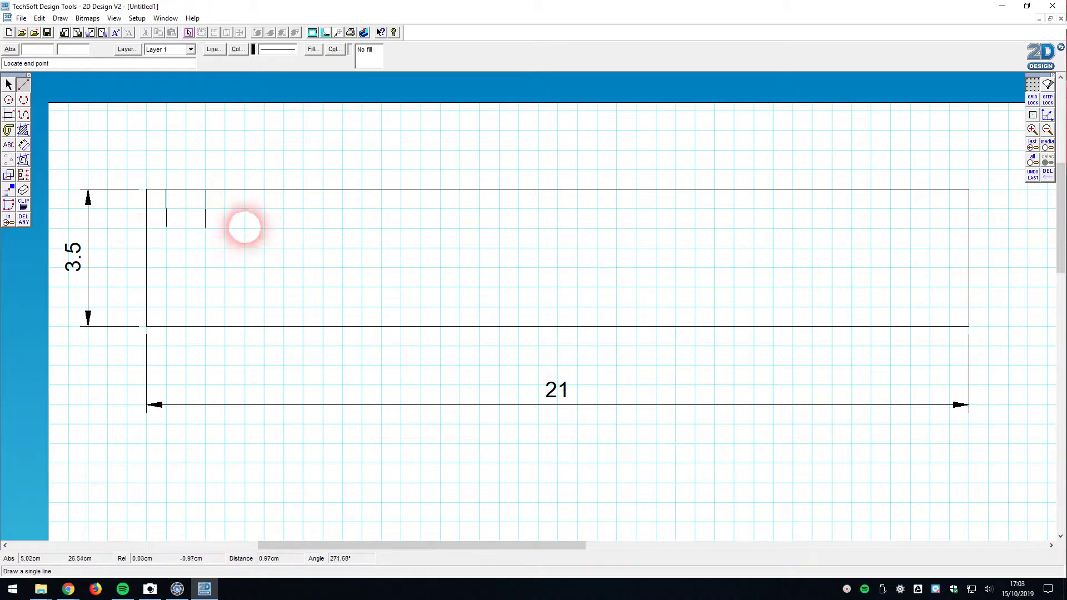
Zoom in on the three freehand lines to examine their straightness and contact with the top edge, and return to the previous view.
left_click(18, 223)
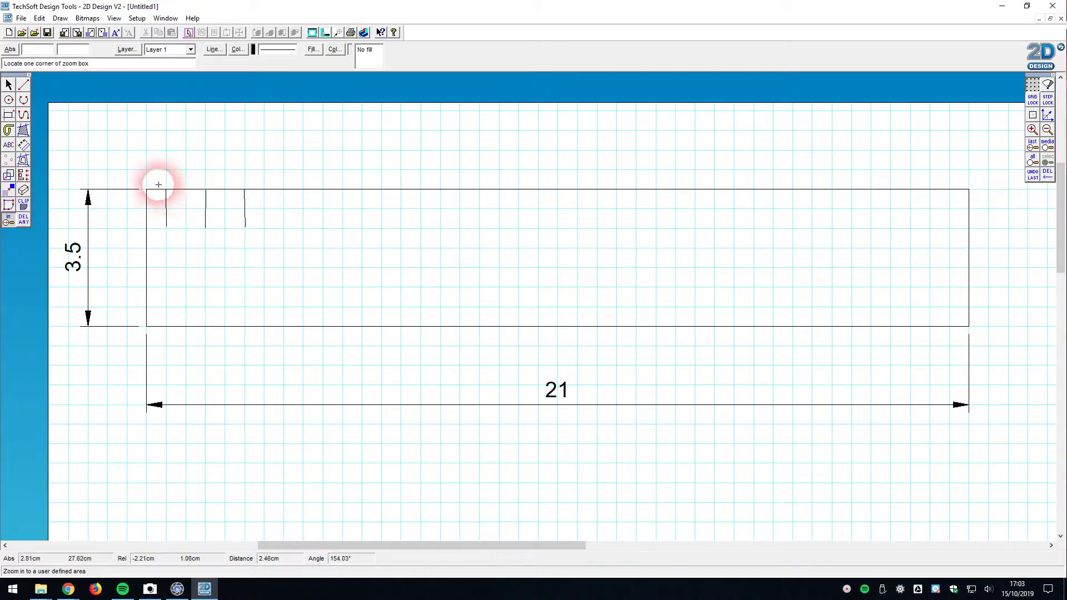
left_click(158, 185)
left_click(245, 233)
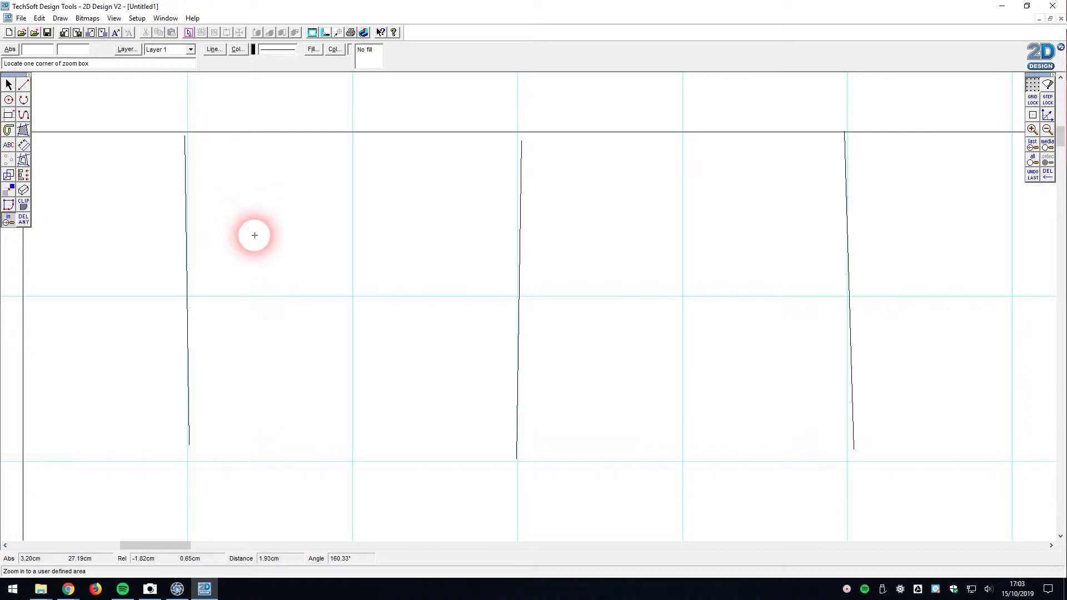
left_click(8, 85)
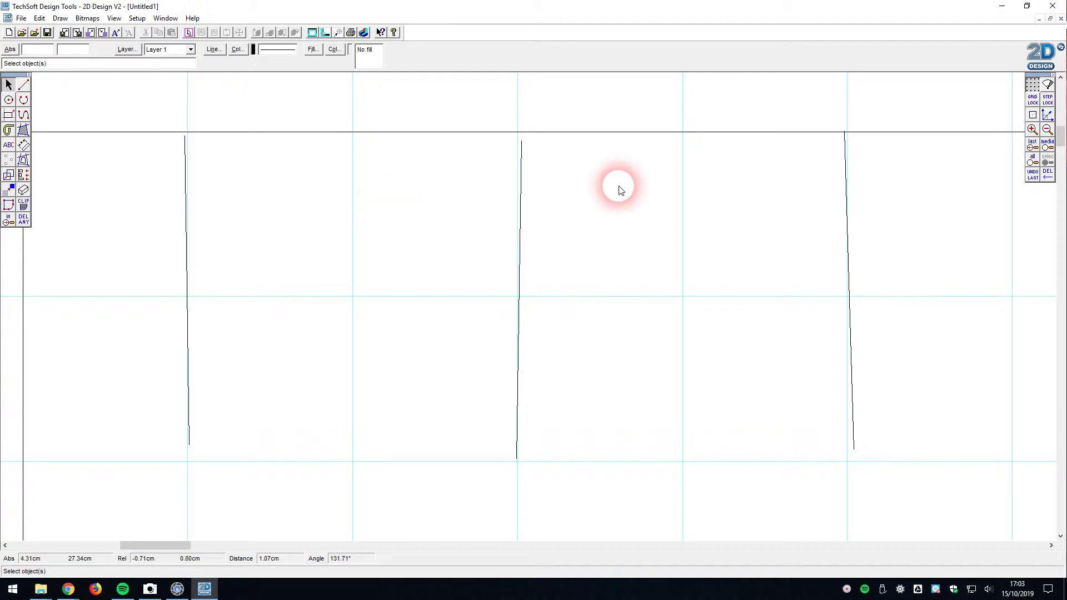
left_click(1036, 149)
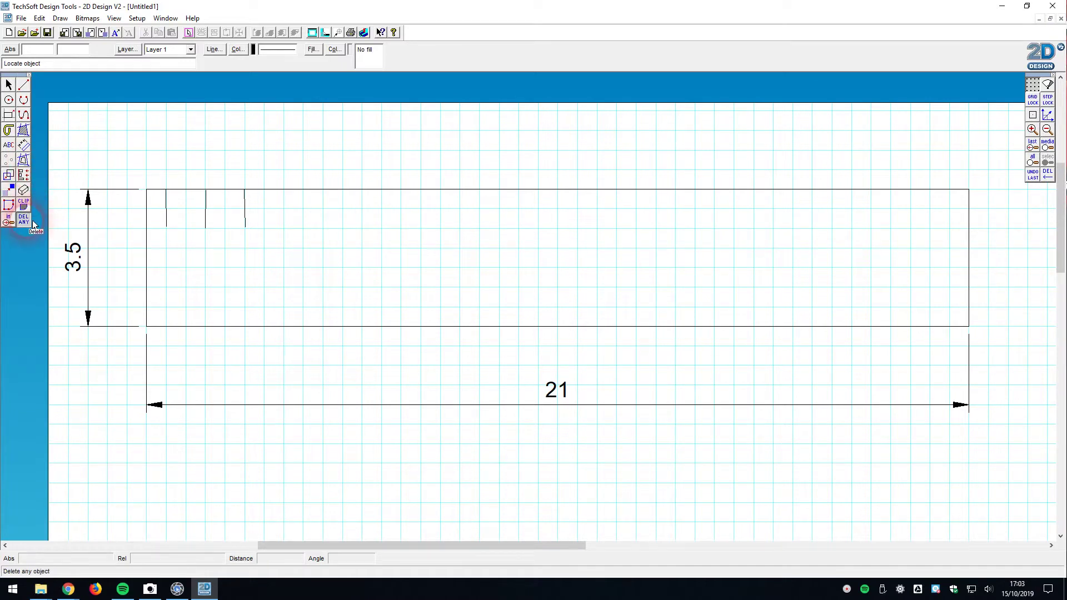
Delete the three freehand vertical lines from the rectangle's top edge.
left_click(167, 218)
left_click(205, 218)
left_click(245, 217)
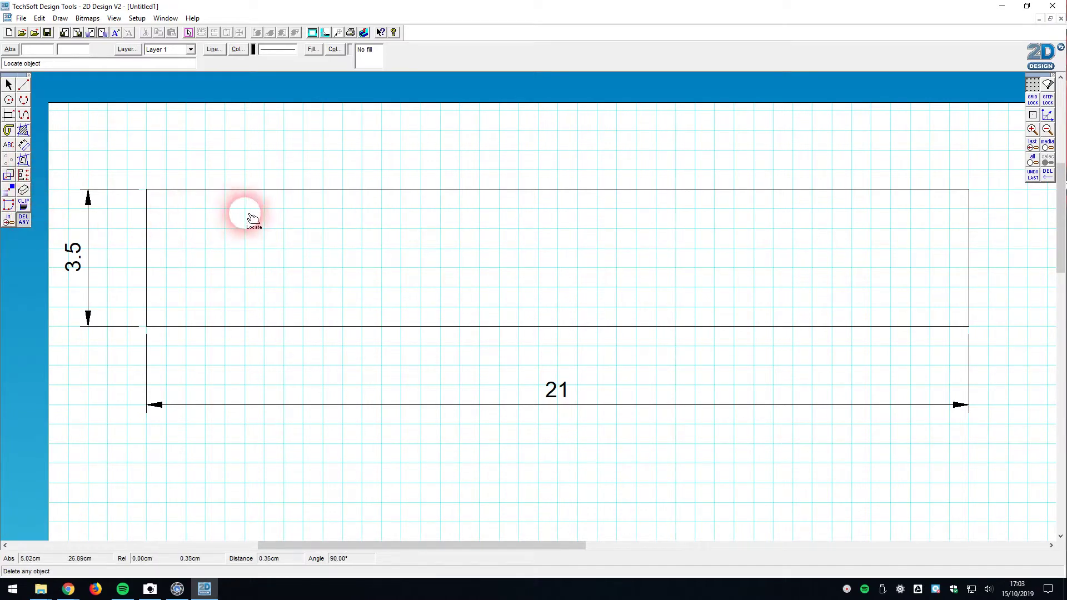
Turn on step lock with a step spacing of 0.10 cm in X and Y.
right_click(1048, 100)
left_click(471, 233)
left_click(503, 237)
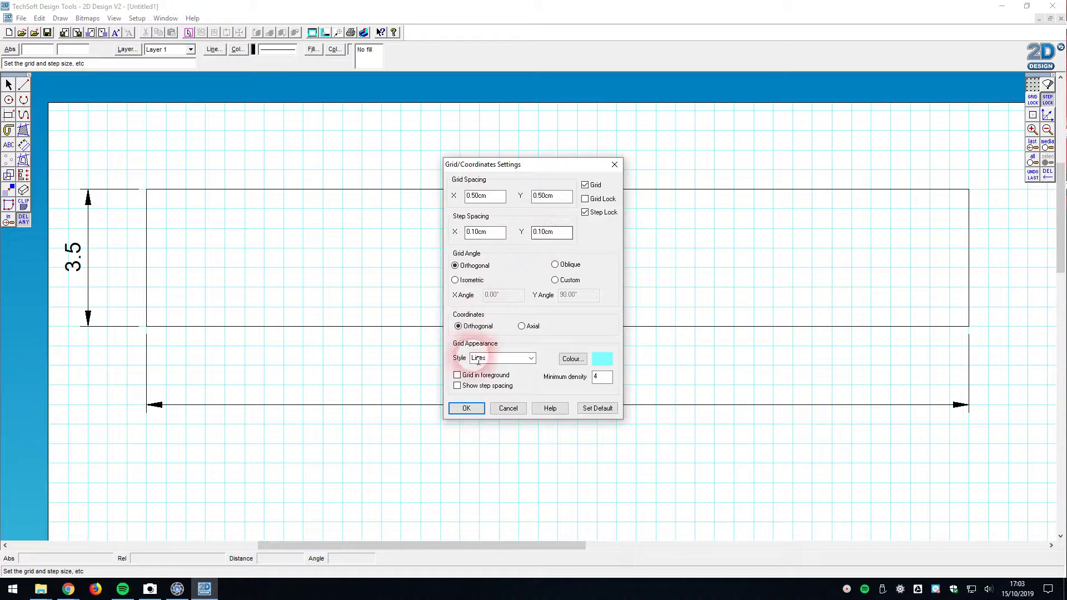
left_click(467, 408)
Draw two 1 cm vertical lines 1 cm apart from the rectangle's top edge, starting 0.5 cm from its left side, using step lock.
left_click(23, 85)
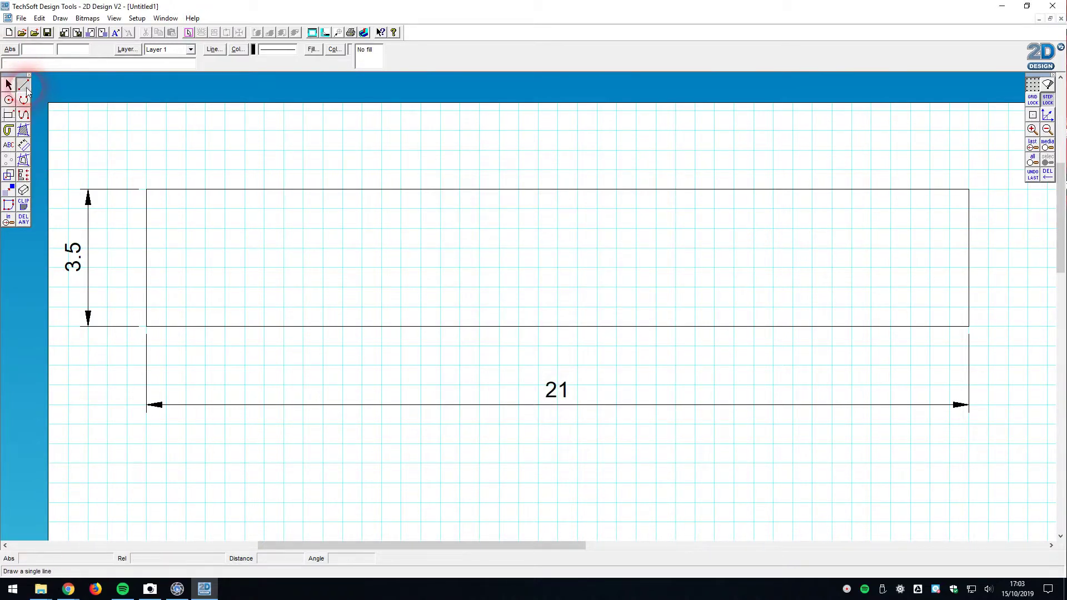
left_click(166, 229)
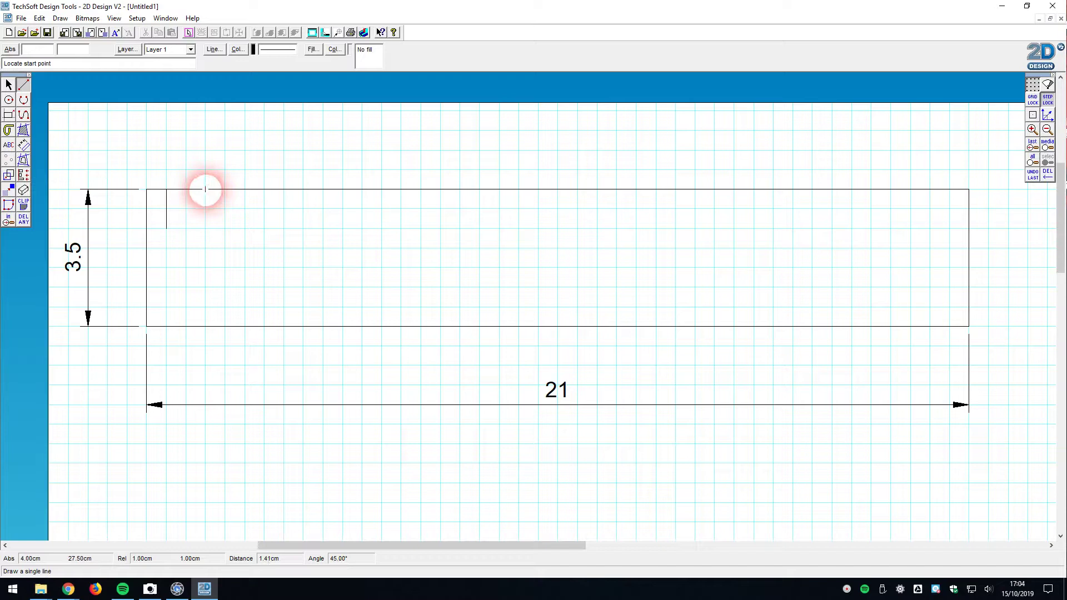
left_click(205, 190)
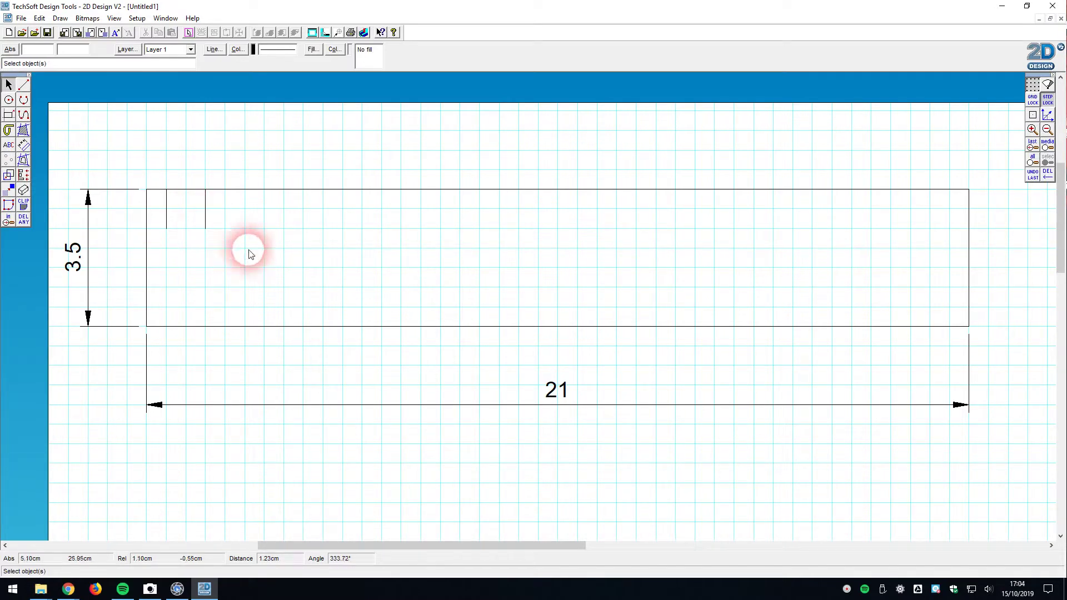
Delete the two step-locked vertical lines from the rectangle.
left_click(23, 219)
left_click(166, 214)
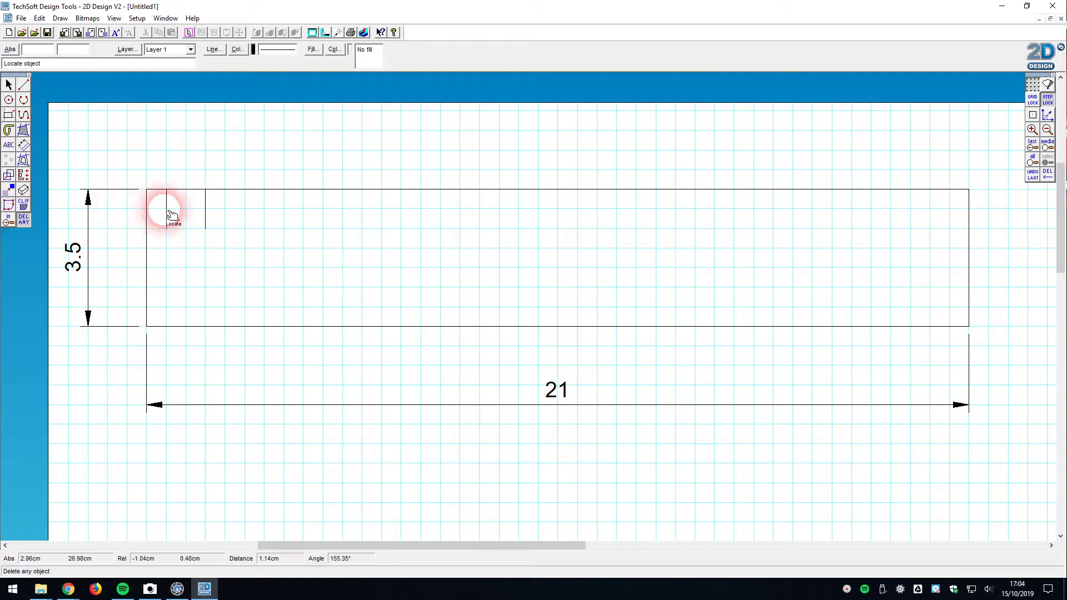
left_click(205, 218)
With grid lock, draw six 1 cm vertical lines at 1 cm spacing from the top edge, starting 0.5 cm from the rectangle's left side.
left_click(25, 89)
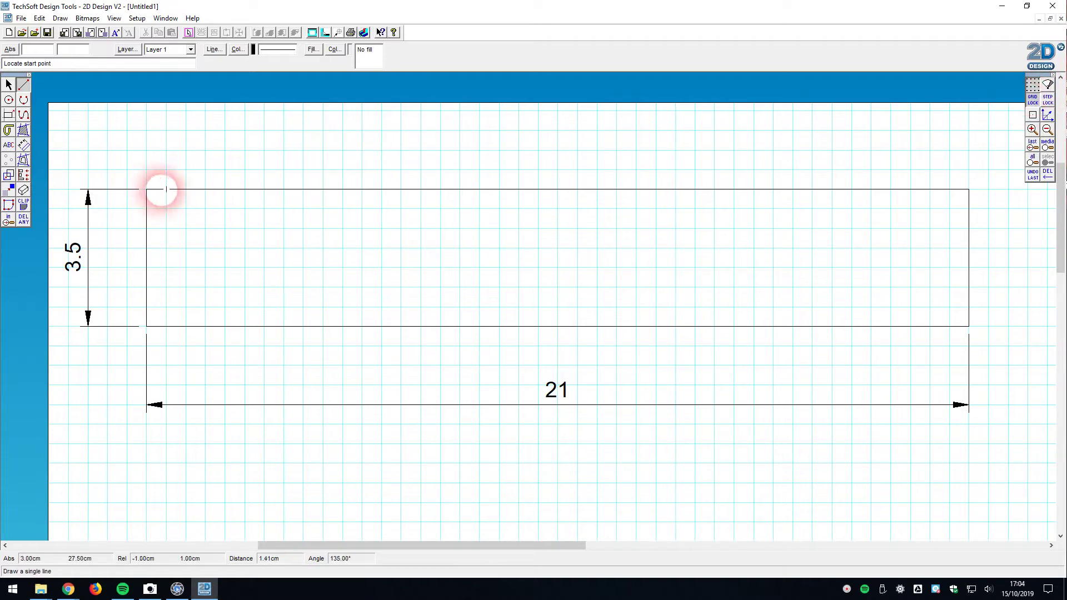
left_click(166, 190)
left_click(167, 228)
left_click(205, 190)
left_click(205, 229)
left_click(244, 190)
left_click(244, 228)
left_click(283, 228)
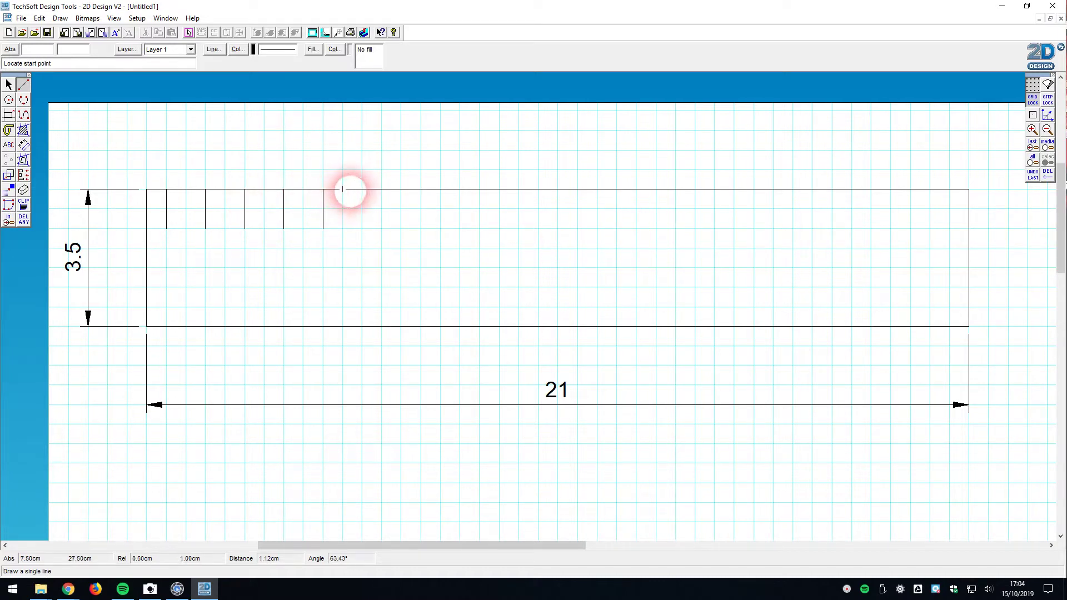
left_click(361, 190)
left_click(361, 228)
key("Escape")
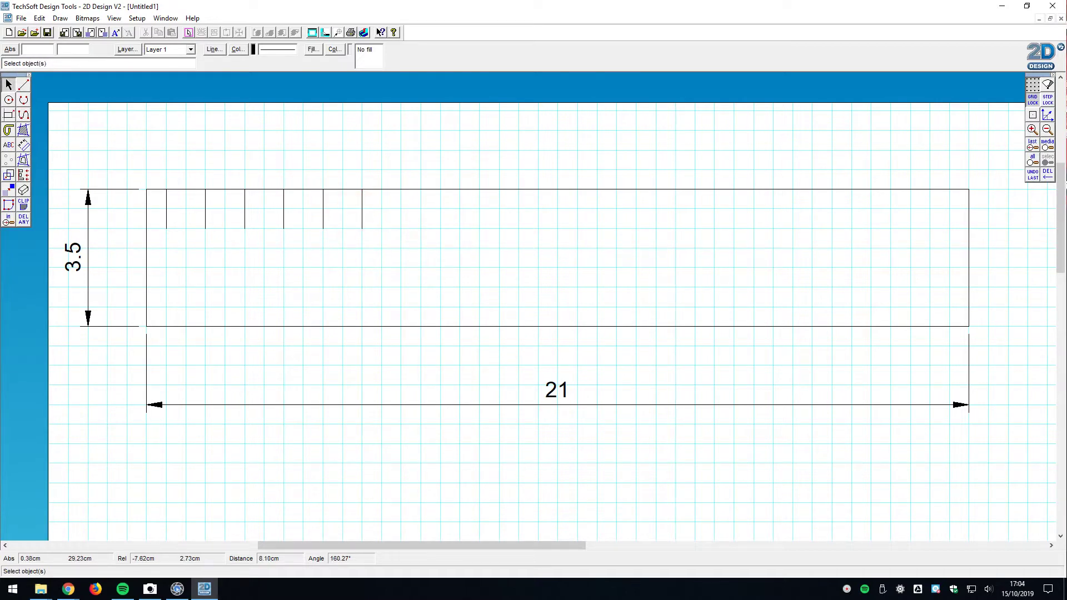
Copy the six centimetre lines and place the pasted set along the top edge, continuing the row at 1 cm spacing.
left_click_drag(156, 184, 379, 253)
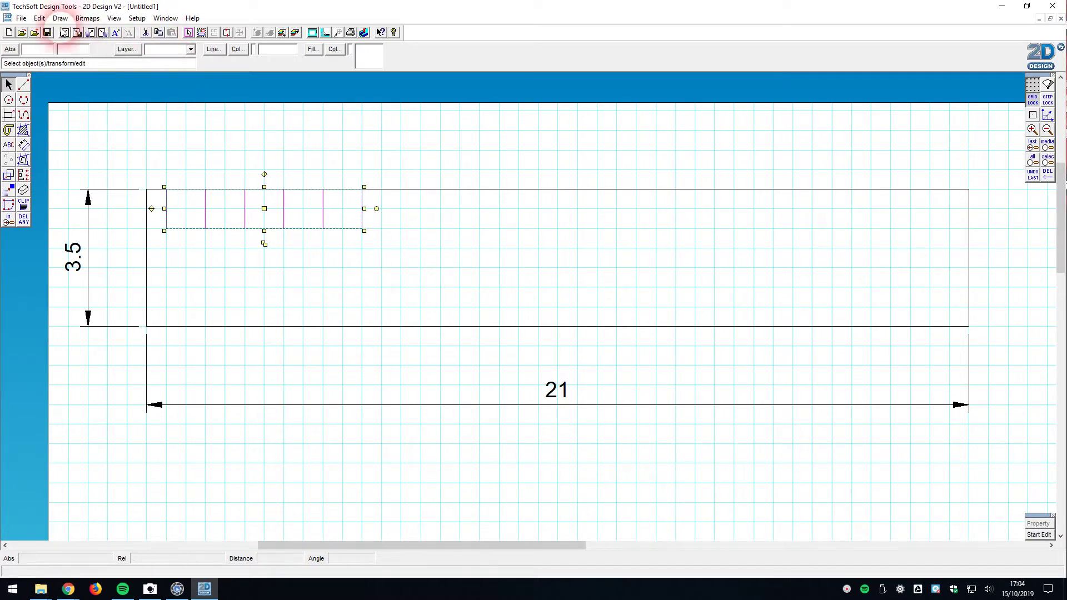
left_click(39, 18)
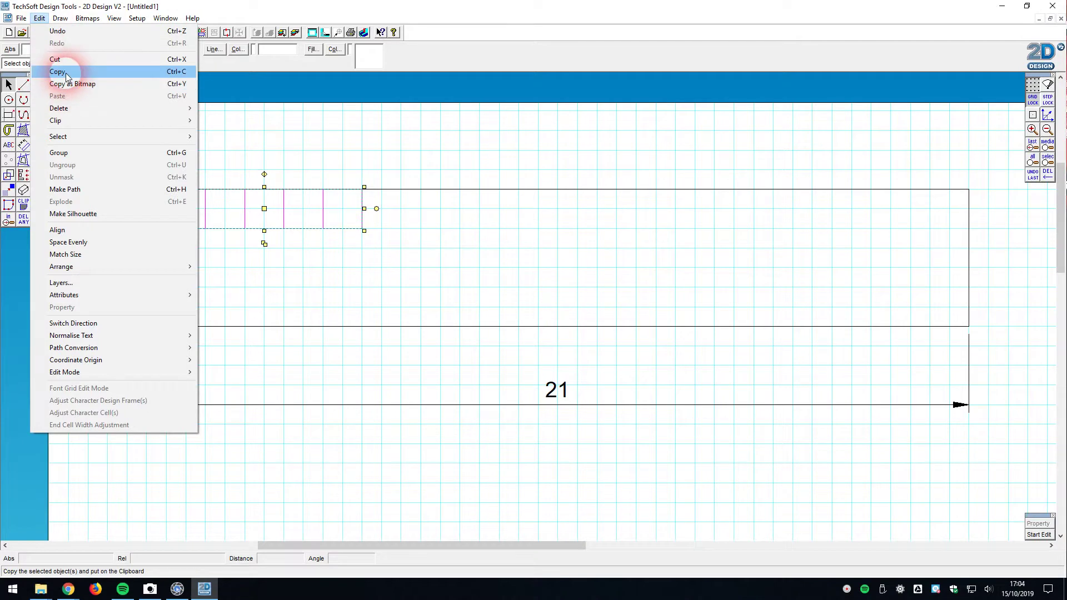
left_click(66, 74)
left_click(39, 18)
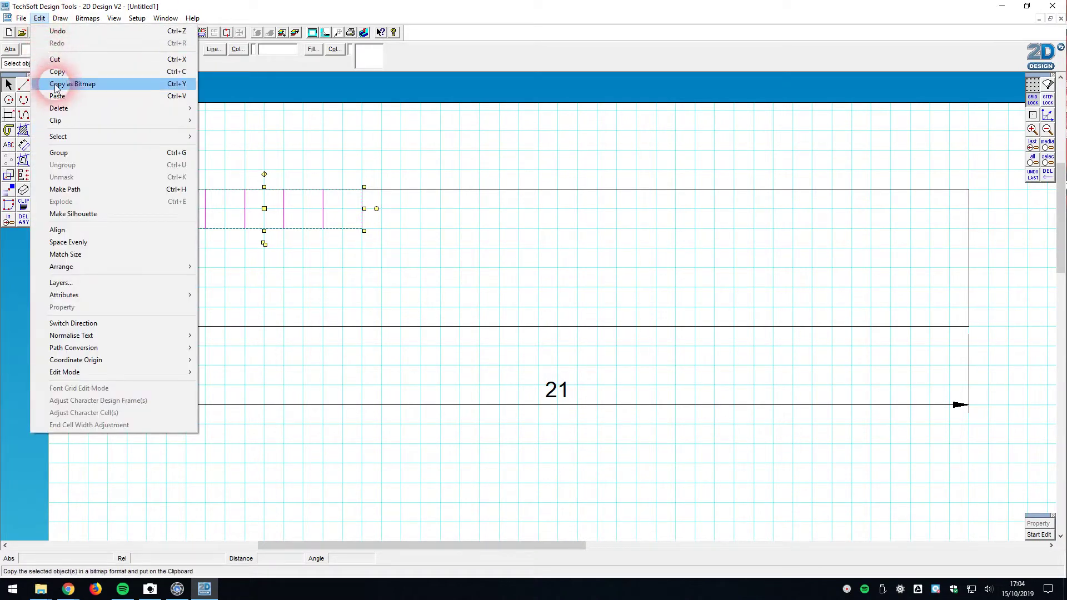
left_click(56, 97)
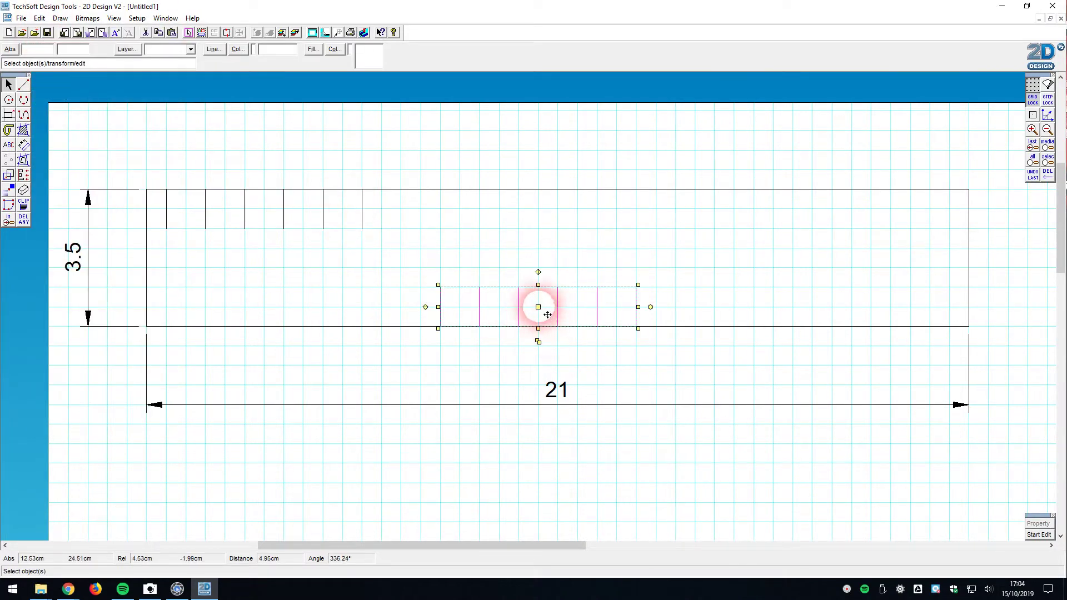
left_click_drag(547, 314, 508, 216)
left_click(514, 282)
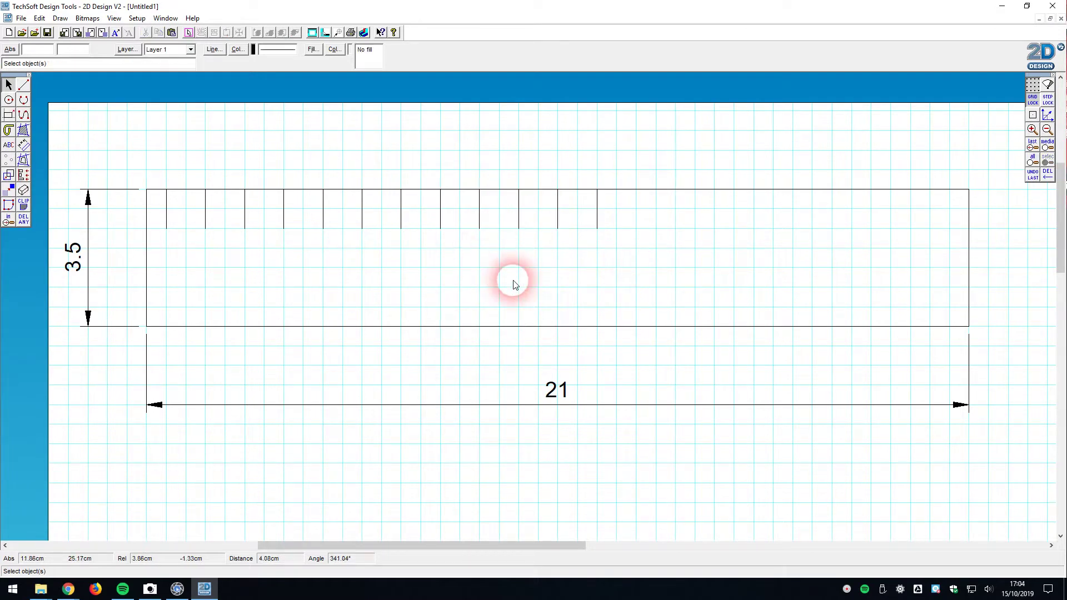
Paste the six-line set twice more and position both copies to extend the 1 cm spaced row past the rectangle's right end.
left_click(42, 18)
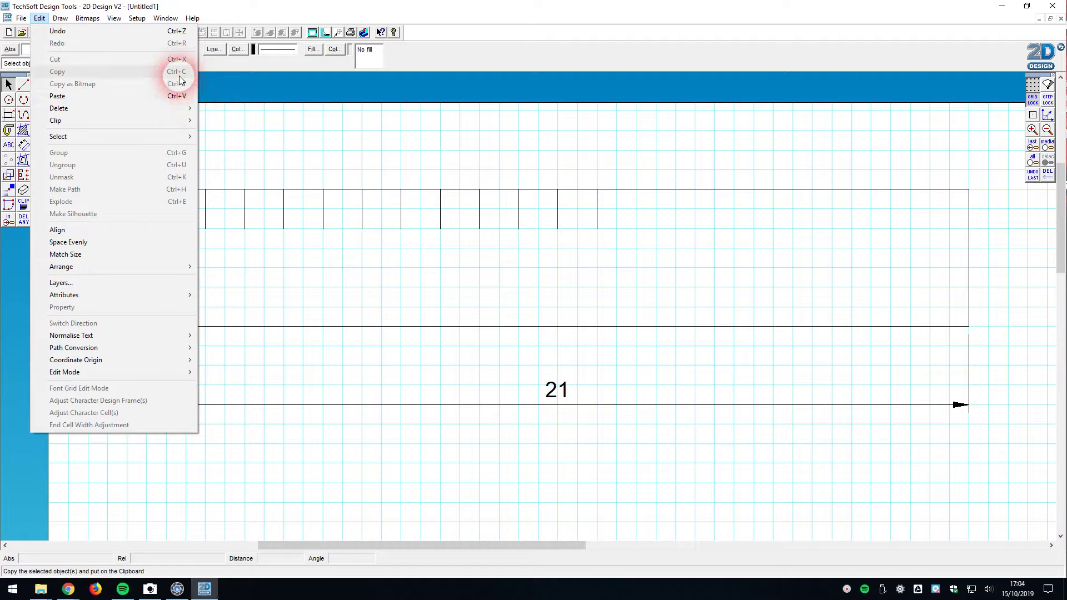
left_click(414, 7)
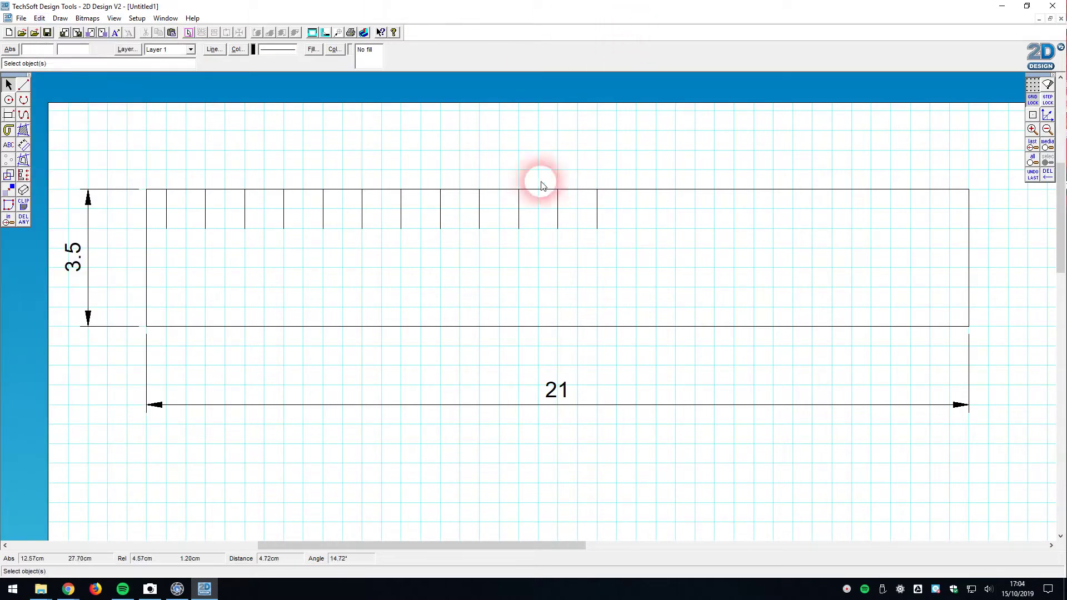
key("ctrl+v")
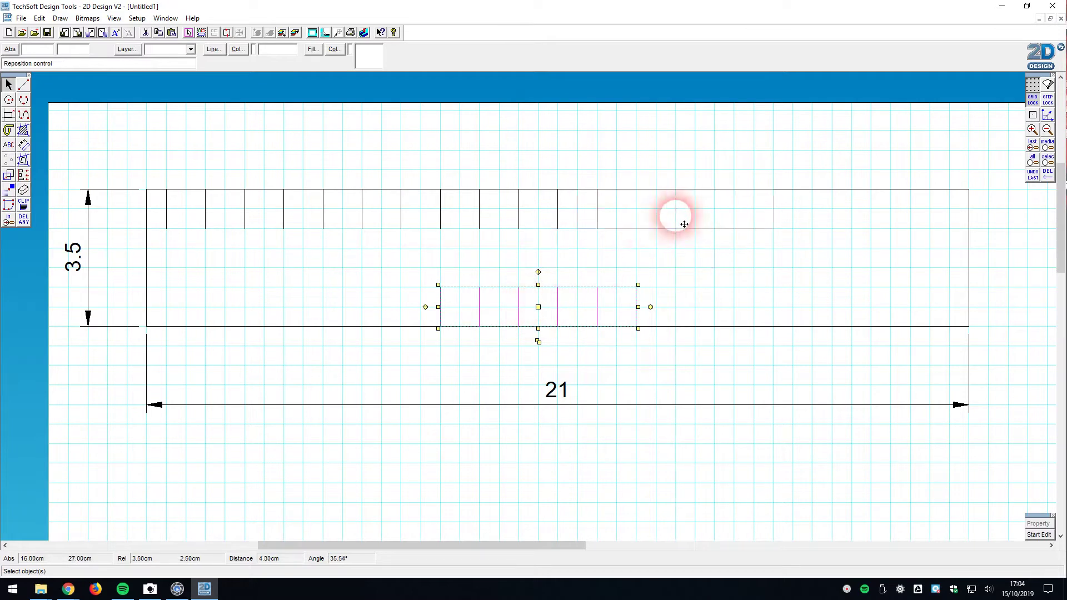
left_click(734, 219)
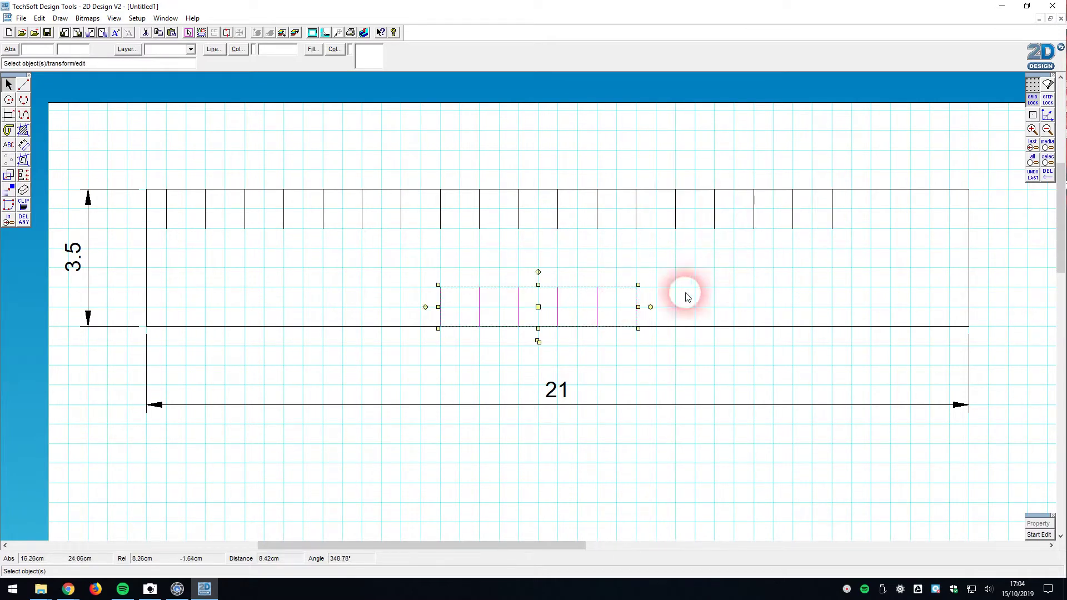
left_click(538, 307)
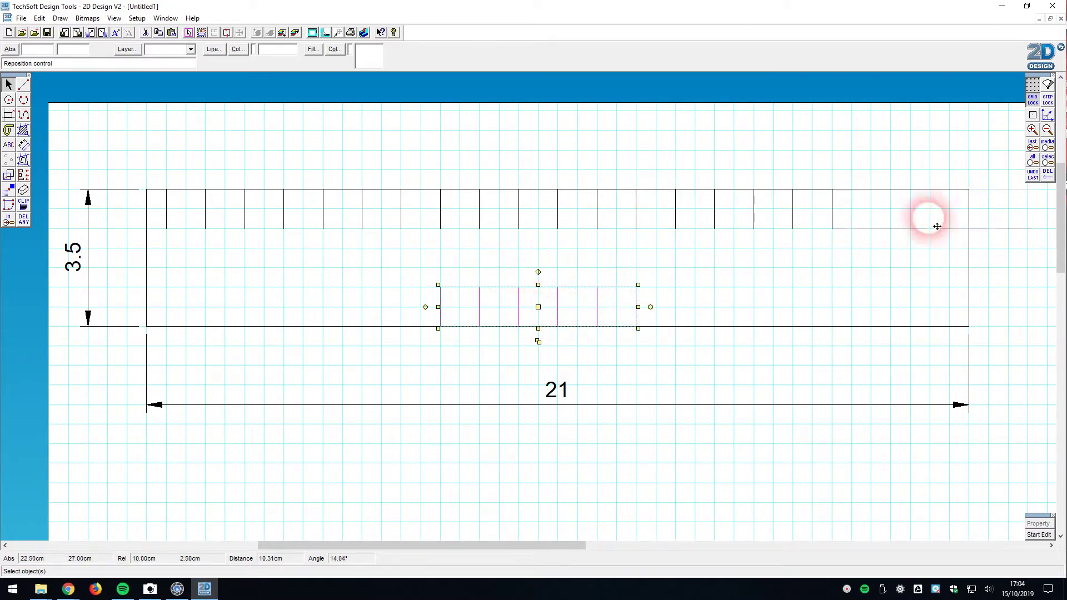
left_click(969, 216)
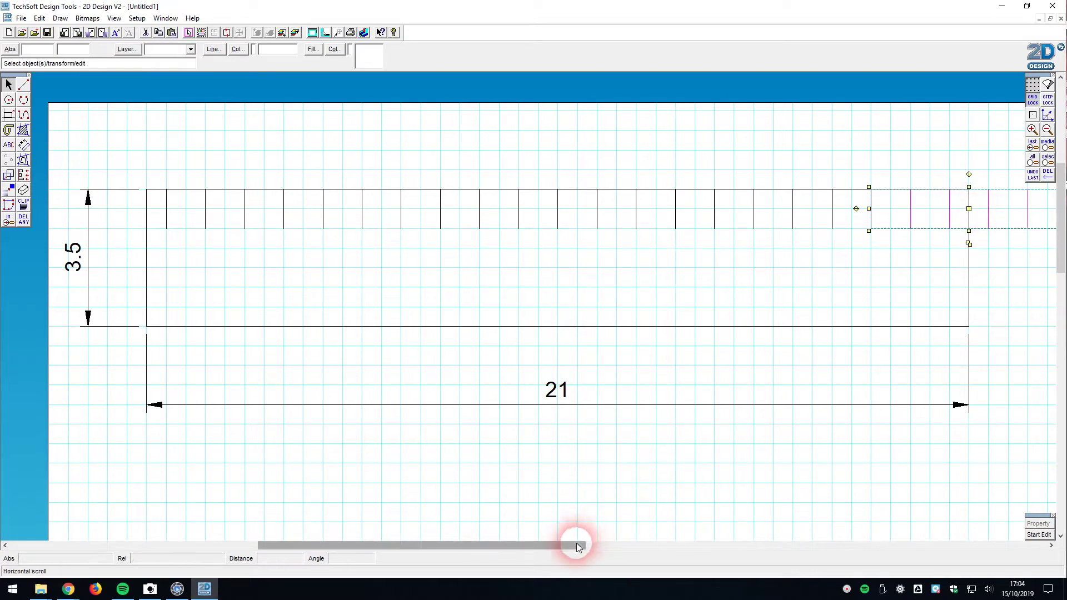
Delete the surplus centimetre lines that lie beyond the rectangle's right edge.
left_click_drag(576, 542, 605, 542)
left_click_drag(1013, 272, 893, 175)
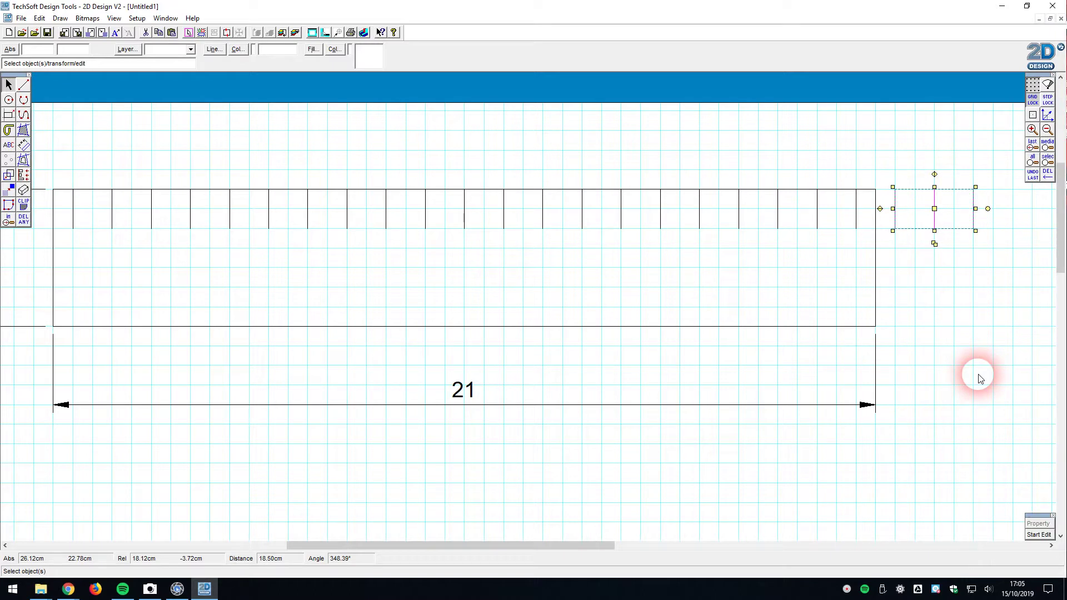
key("Delete")
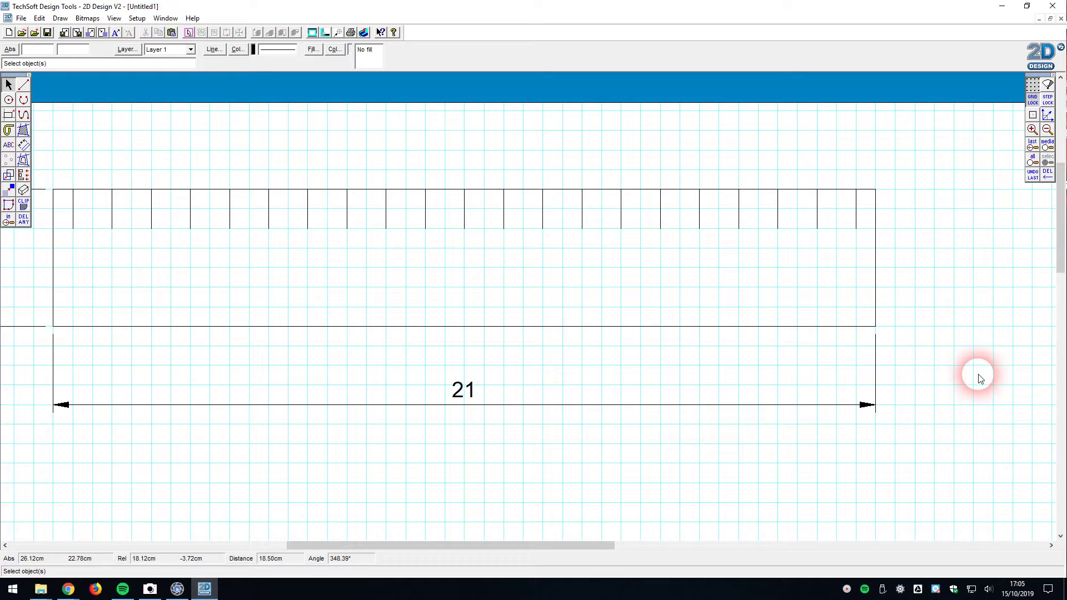
Shorten the whole row of centimetre lines to 0.5 cm, keeping their upper ends on the rectangle's top edge.
left_click_drag(575, 545, 542, 548)
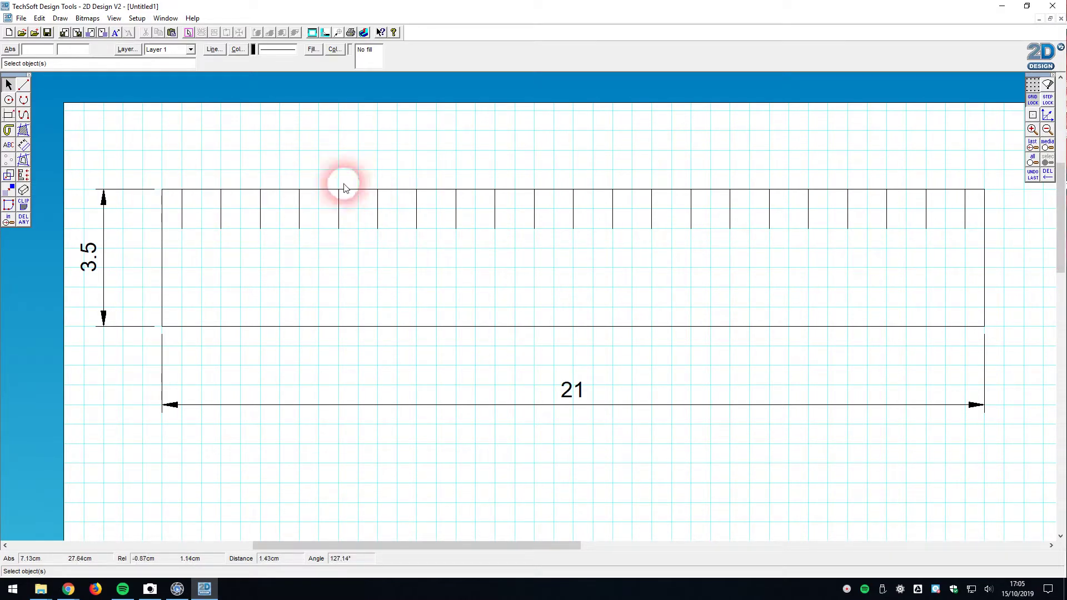
left_click_drag(173, 178, 975, 255)
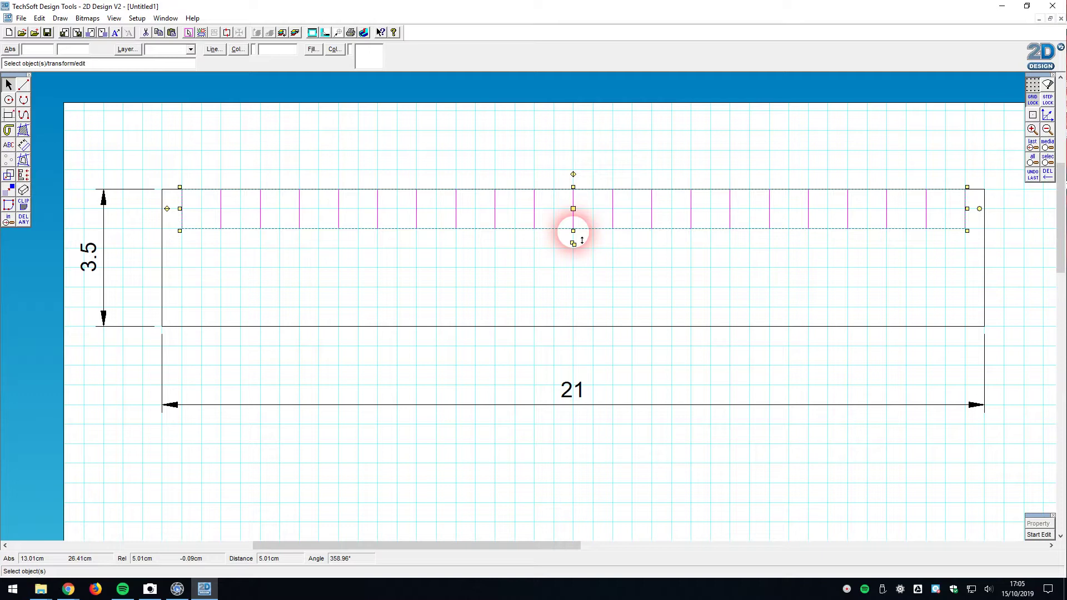
left_click(580, 241)
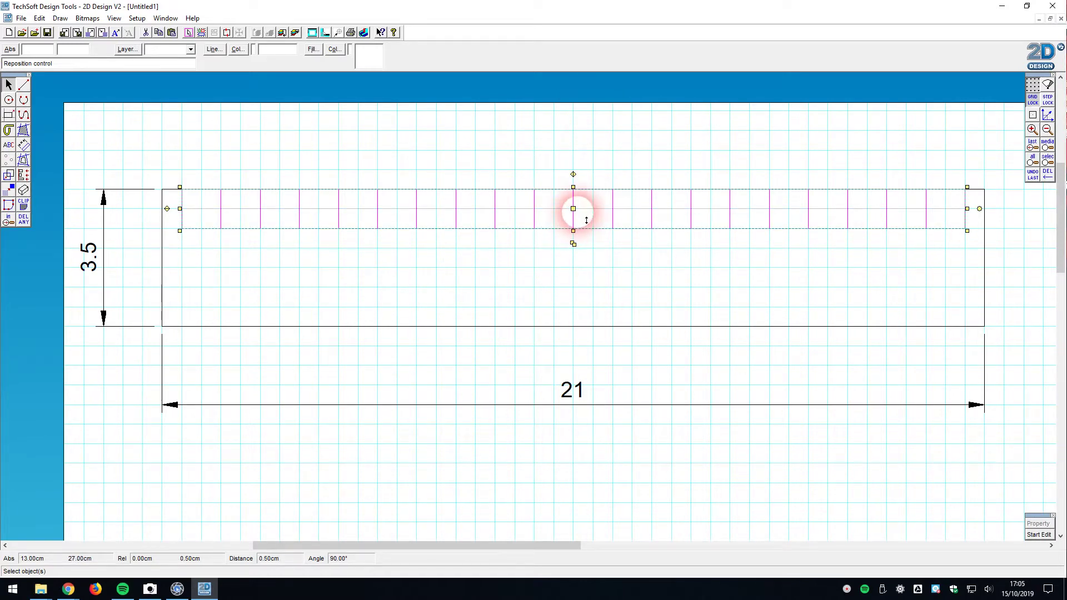
left_click(573, 210)
left_click(507, 245)
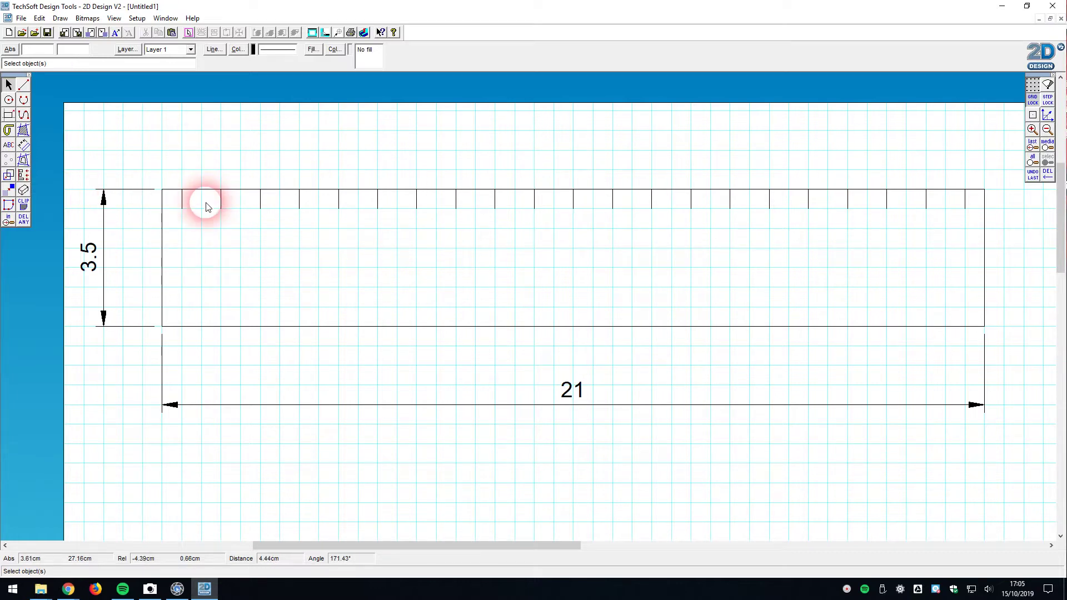
Check the physical ruler in the Camera app and draw a 0.3 cm half-centimetre line midway between the first two centimetre marks.
left_click(149, 588)
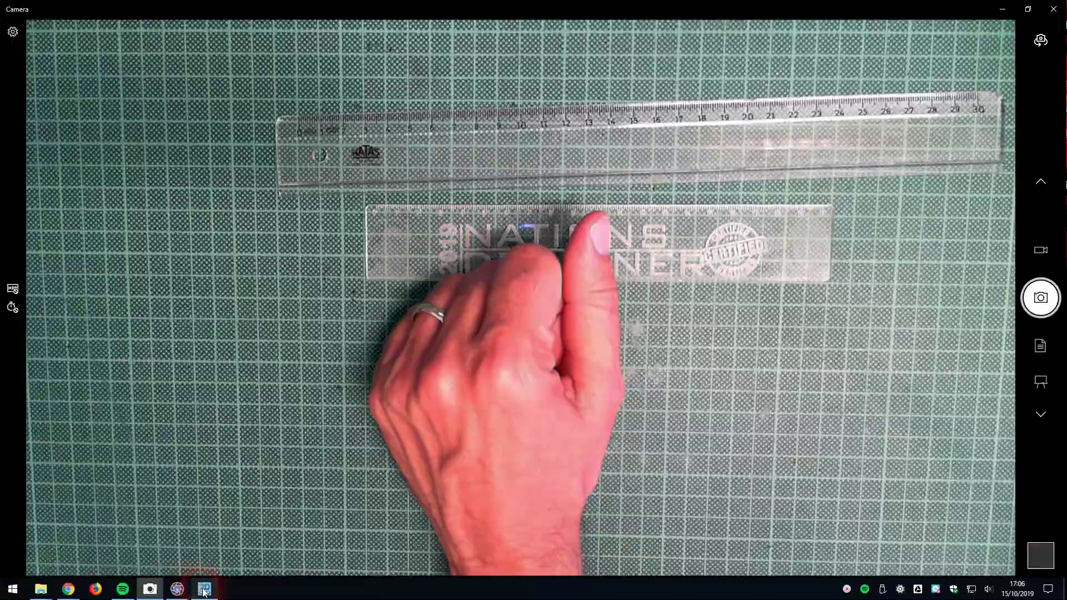
left_click(204, 590)
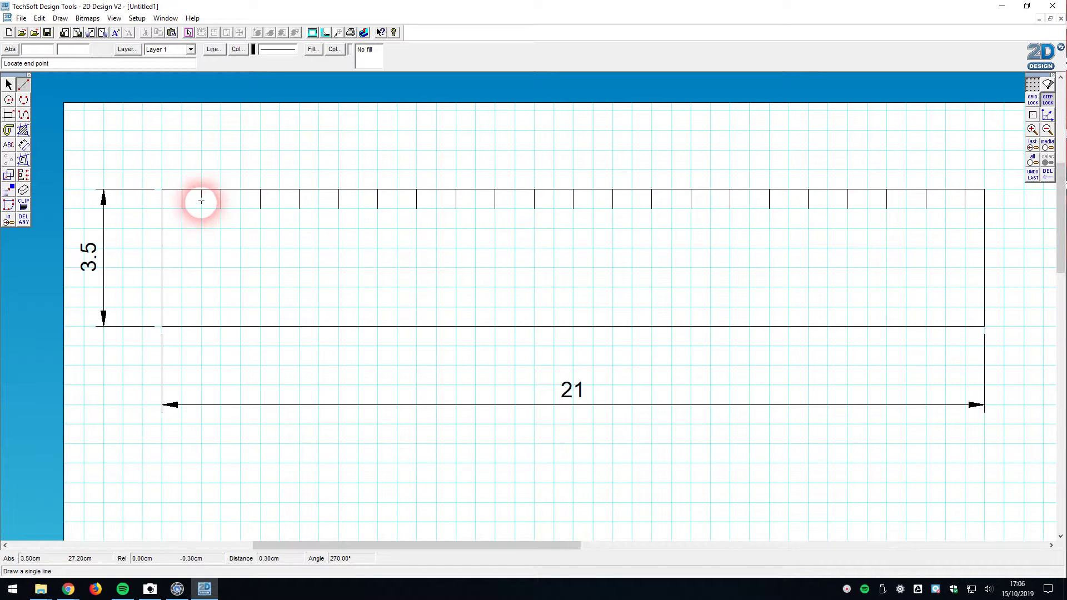
left_click(201, 201)
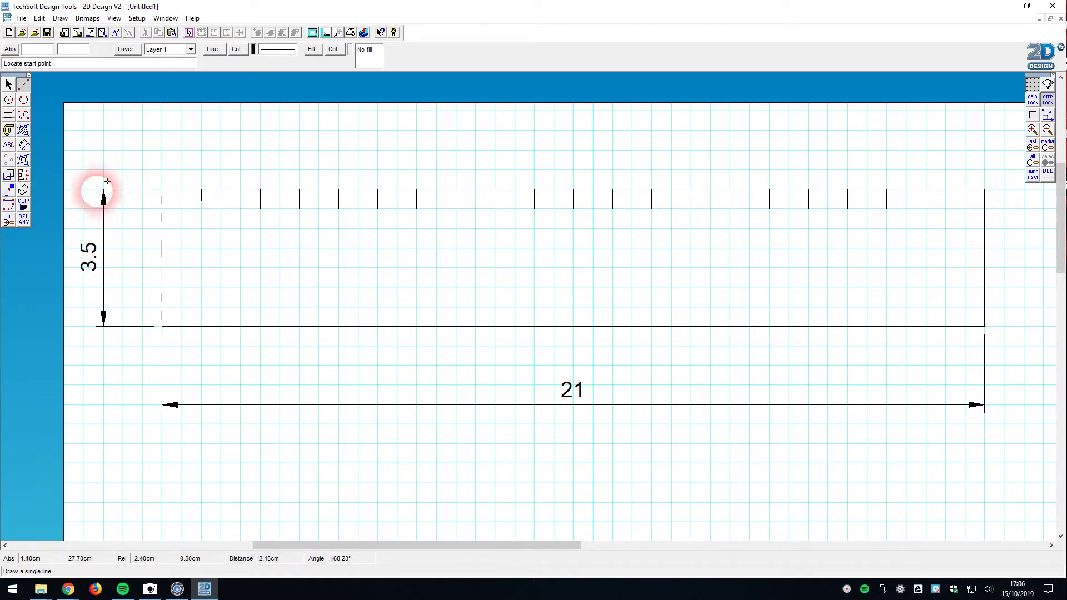
Draw 0.3 cm half-centimetre lines from the top edge, midway in the second, third and fourth centimetre gaps.
left_click(9, 219)
left_click(151, 179)
left_click(357, 236)
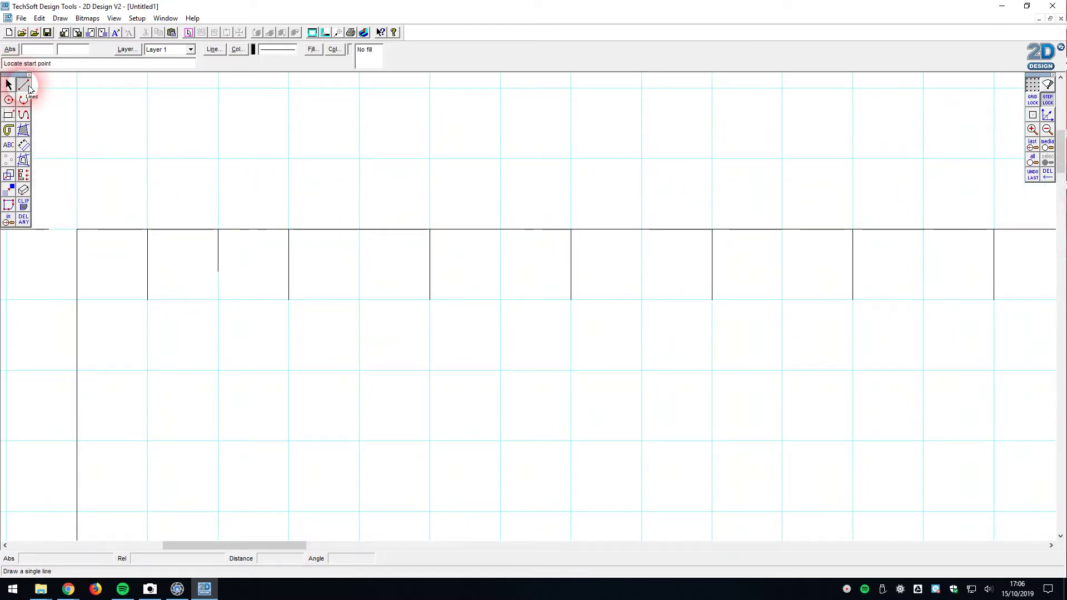
left_click(357, 230)
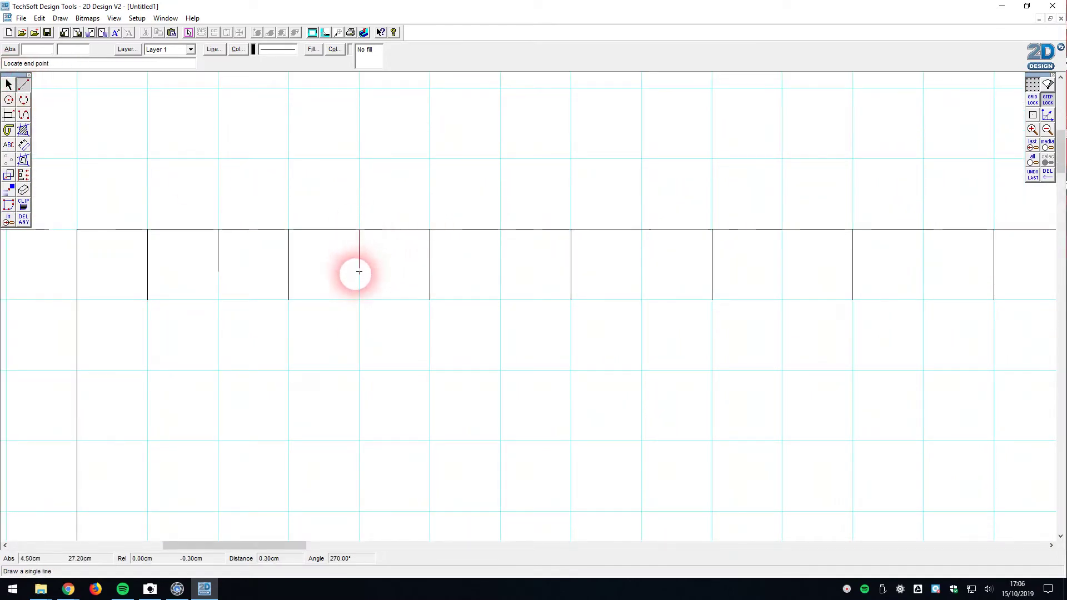
left_click(485, 229)
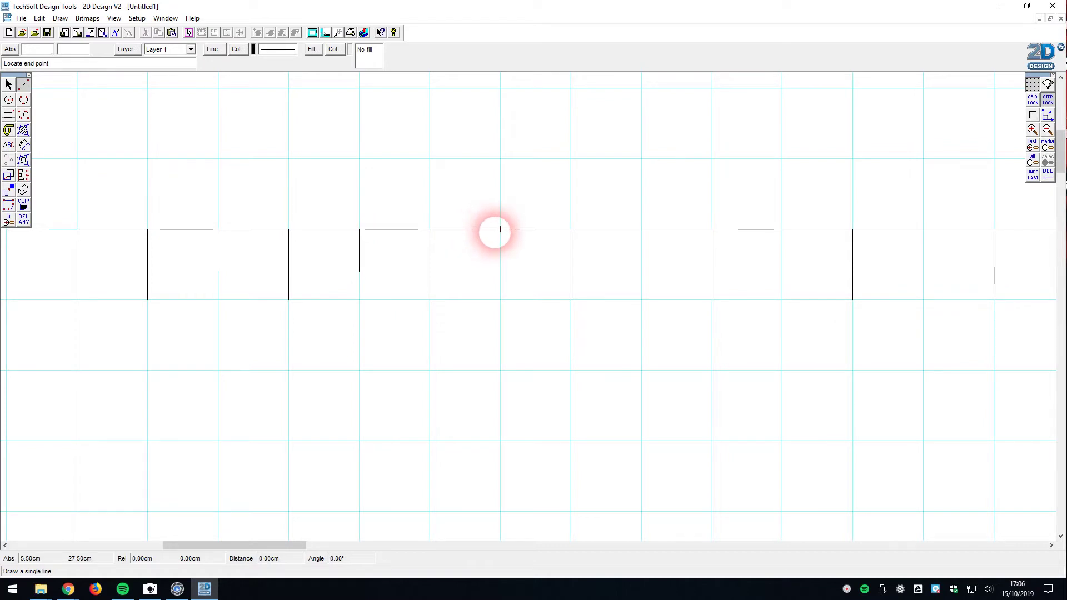
left_click(499, 270)
left_click(641, 243)
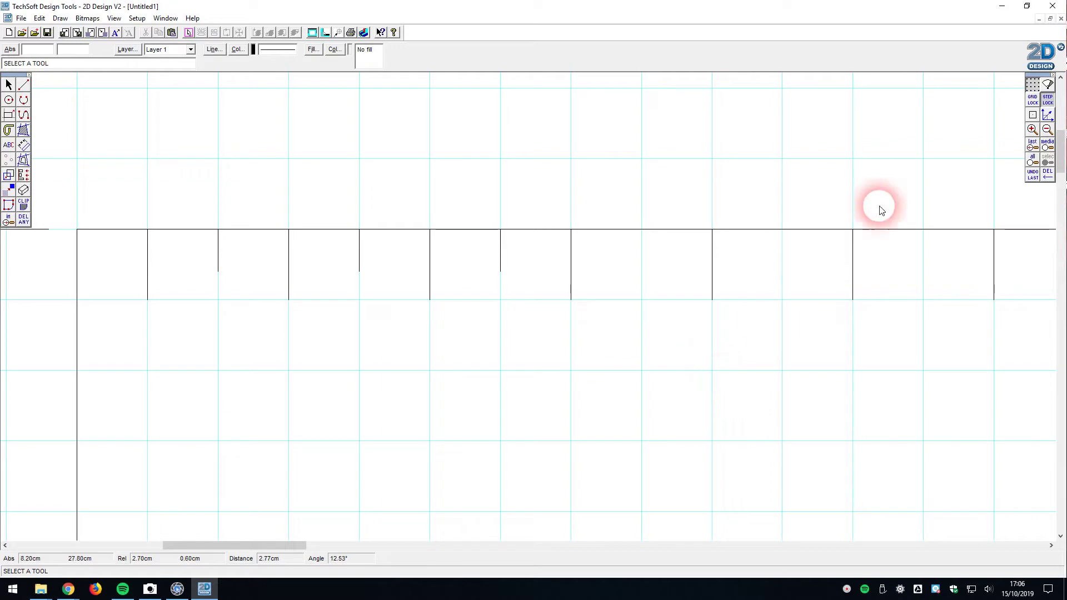
left_click(23, 85)
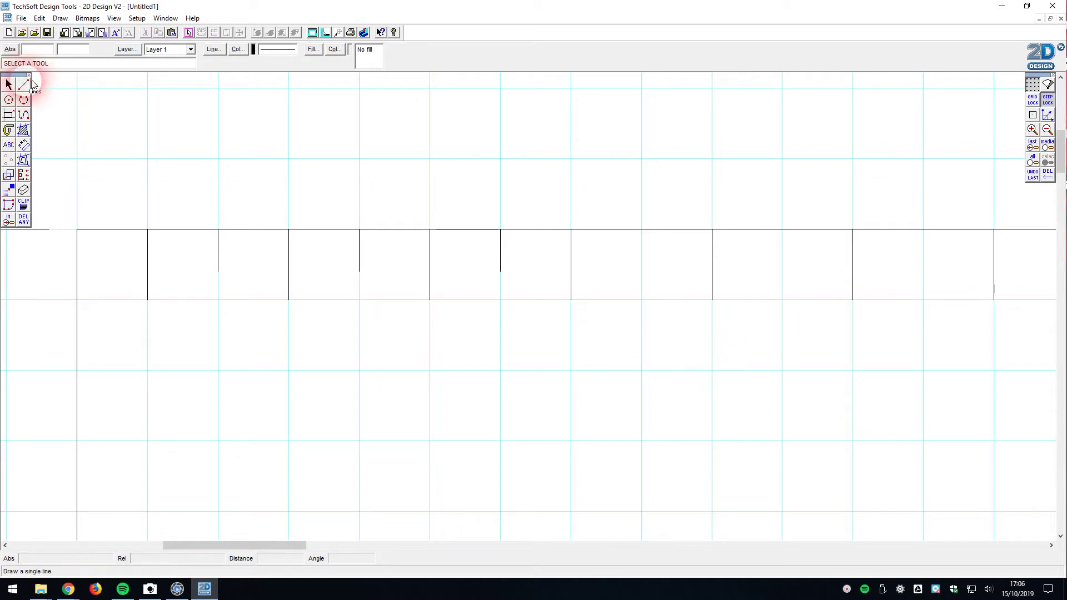
left_click(641, 229)
left_click(642, 272)
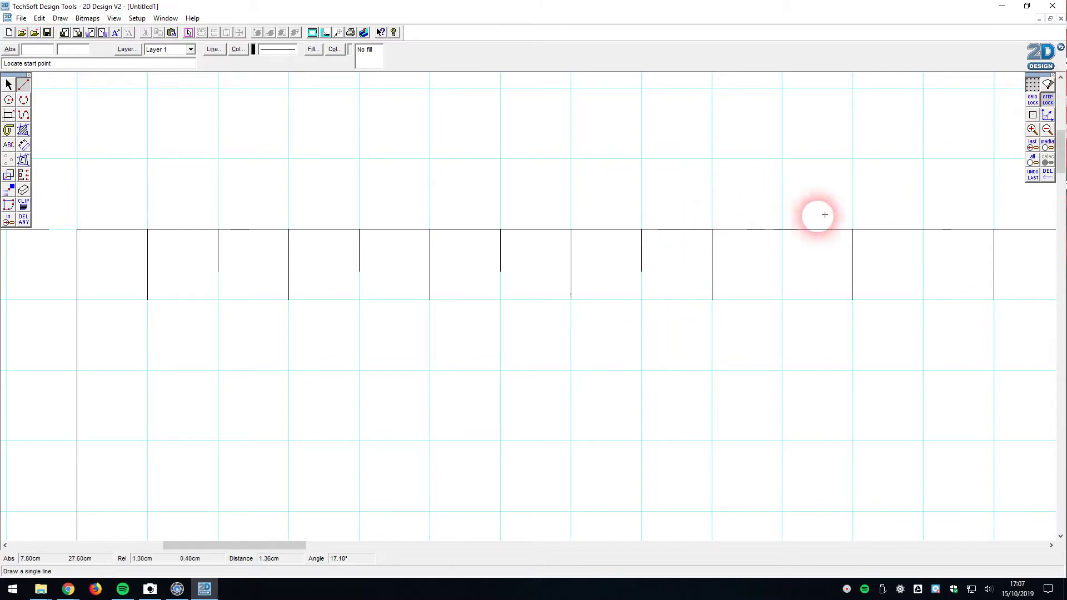
Copy the four half-centimetre lines and place two pasted sets along the top edge, continuing the row at 1 cm spacing.
left_click(1037, 145)
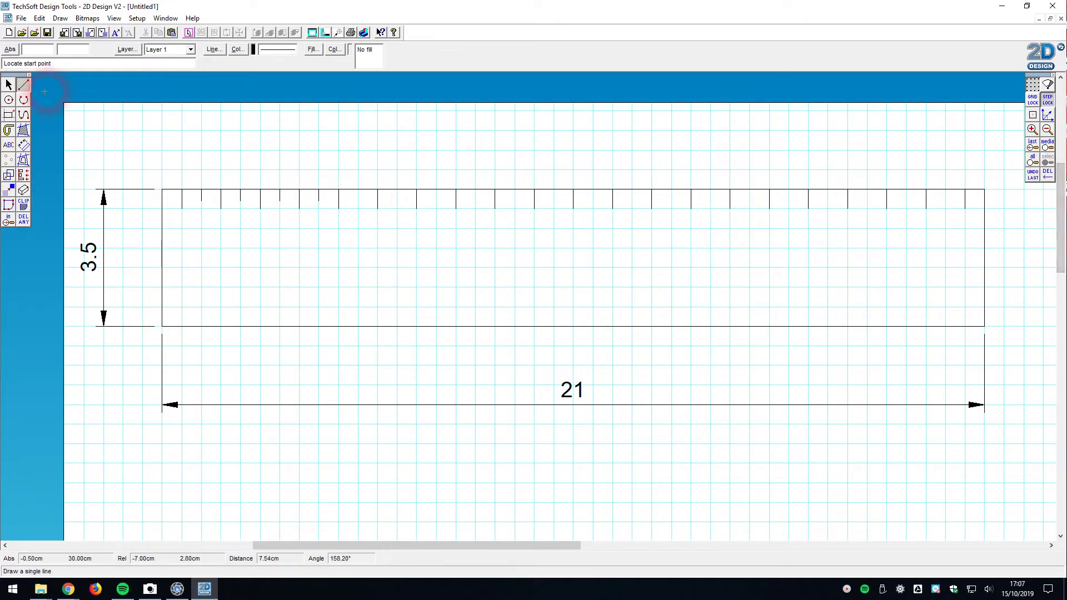
left_click(14, 85)
left_click_drag(195, 186, 429, 205)
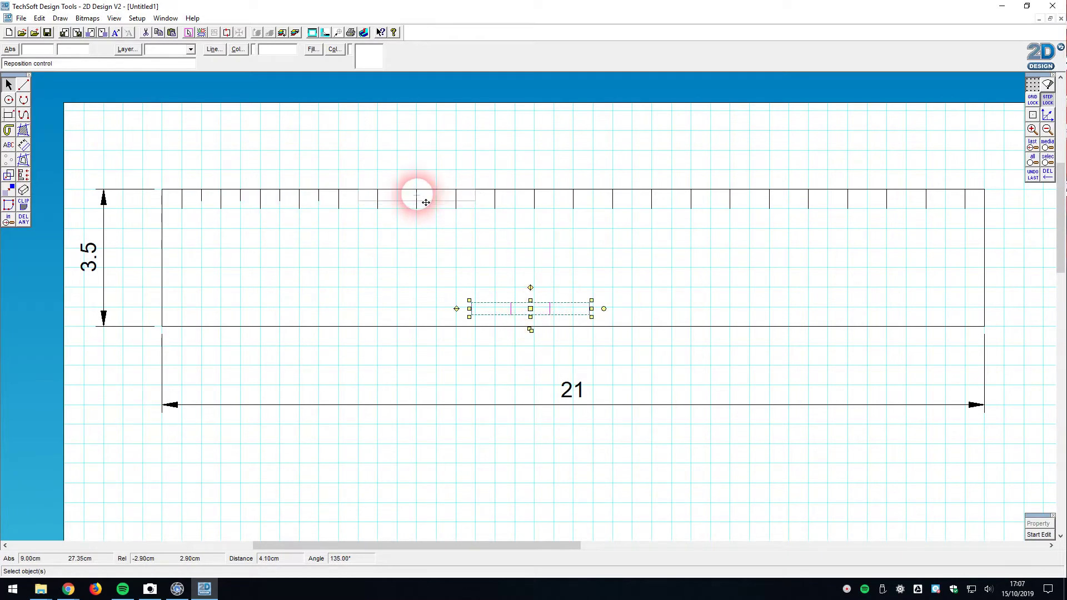
left_click(371, 169)
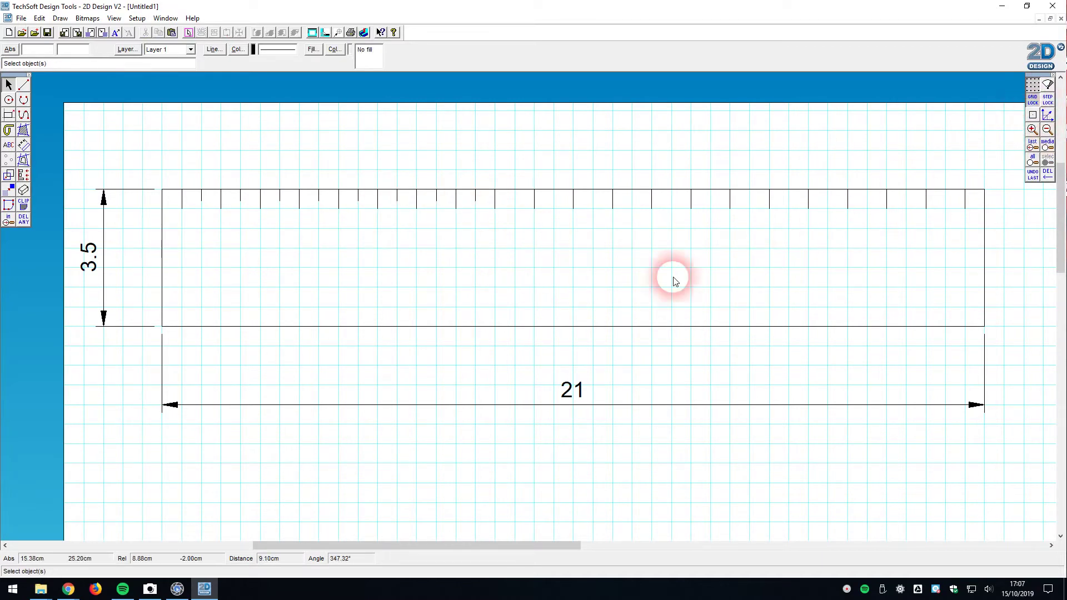
left_click(529, 304)
left_click_drag(534, 313, 578, 190)
left_click(774, 163)
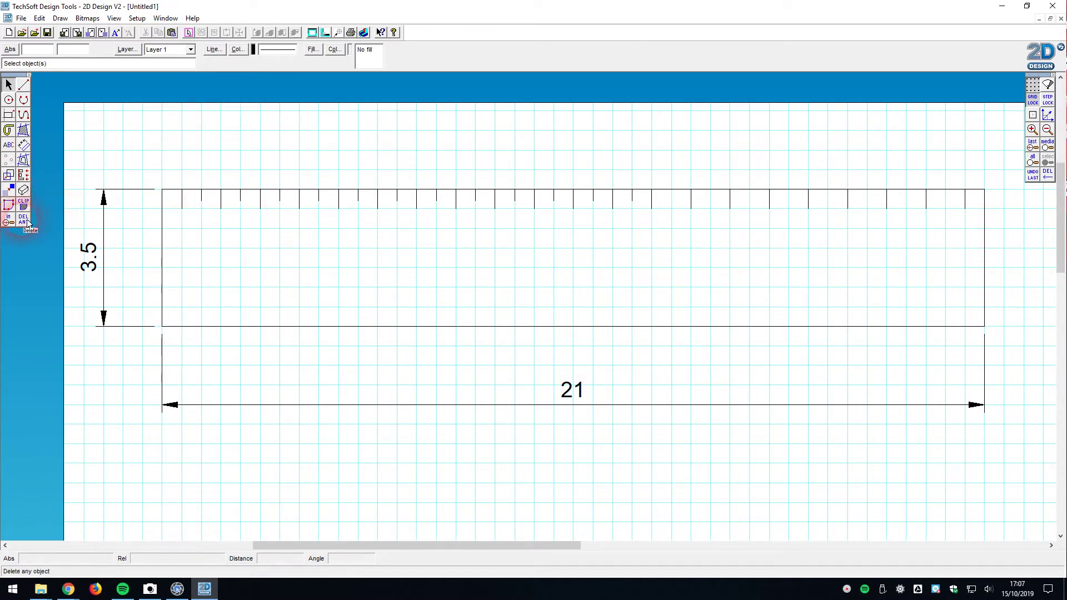
Draw four 0.2 cm millimetre lines at 0.1 cm spacing between the first centimetre mark and the first half-centimetre mark.
left_click(8, 218)
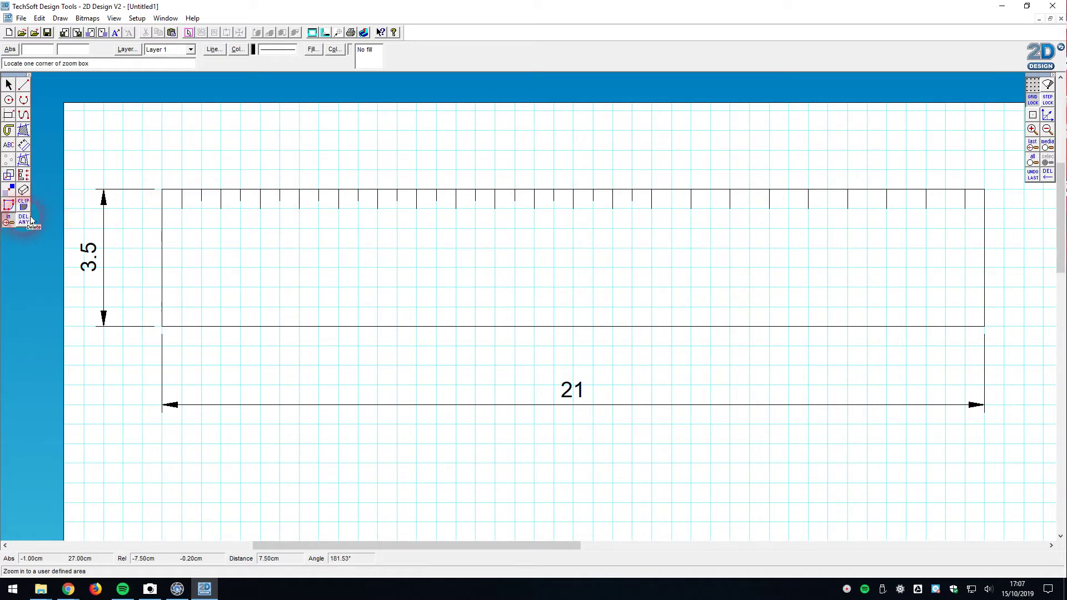
left_click(144, 172)
left_click(311, 231)
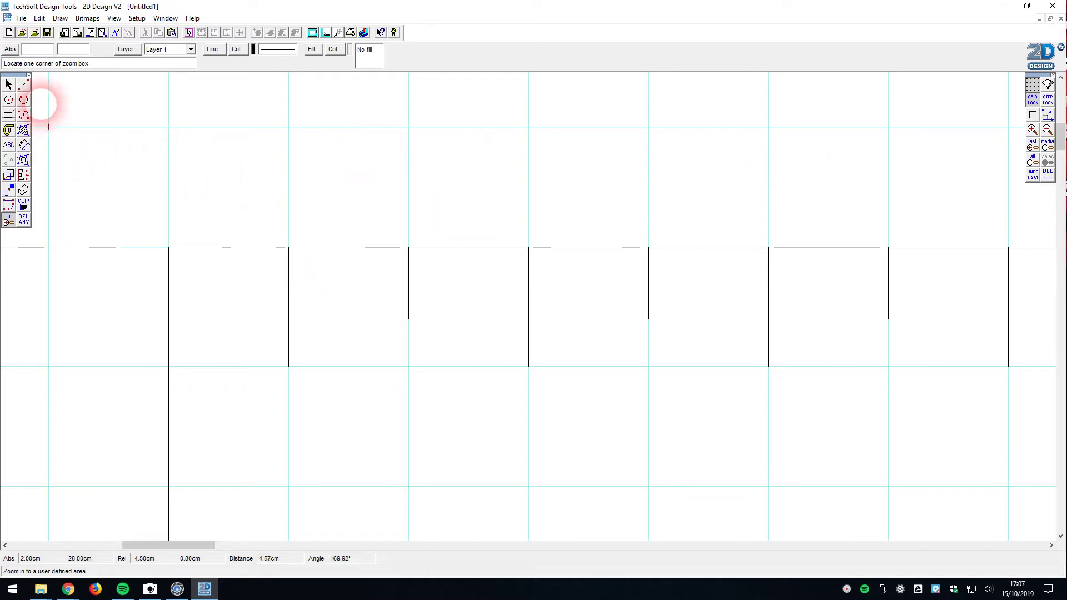
left_click(24, 84)
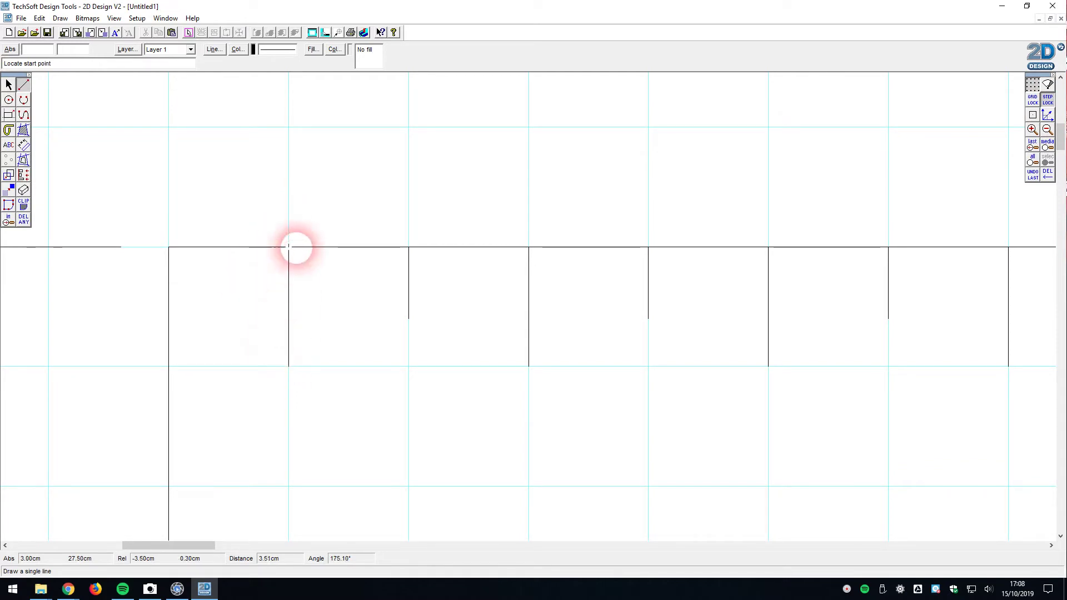
left_click(312, 247)
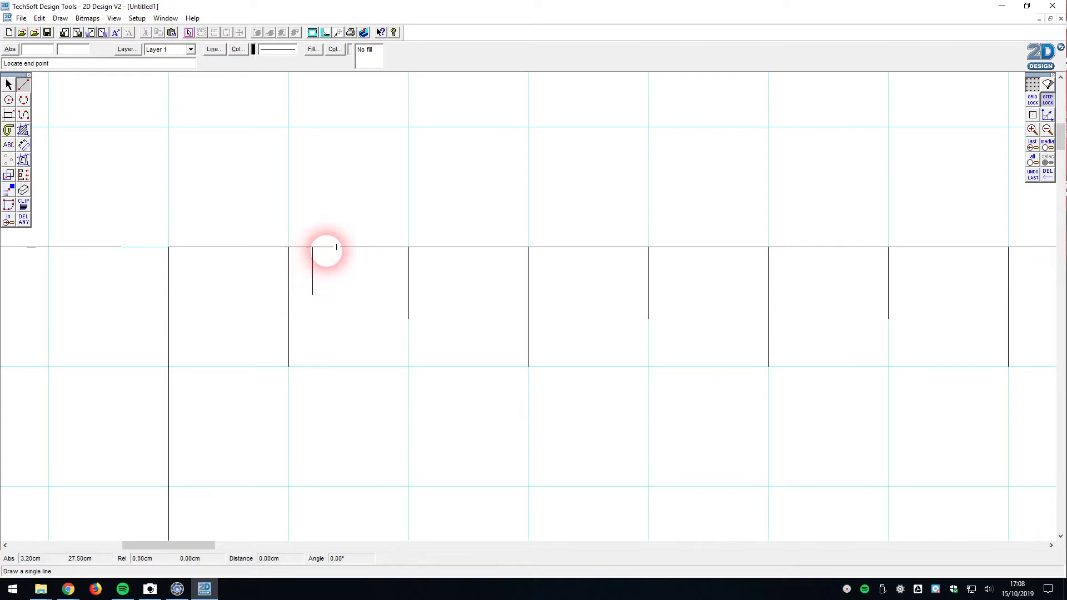
left_click(360, 247)
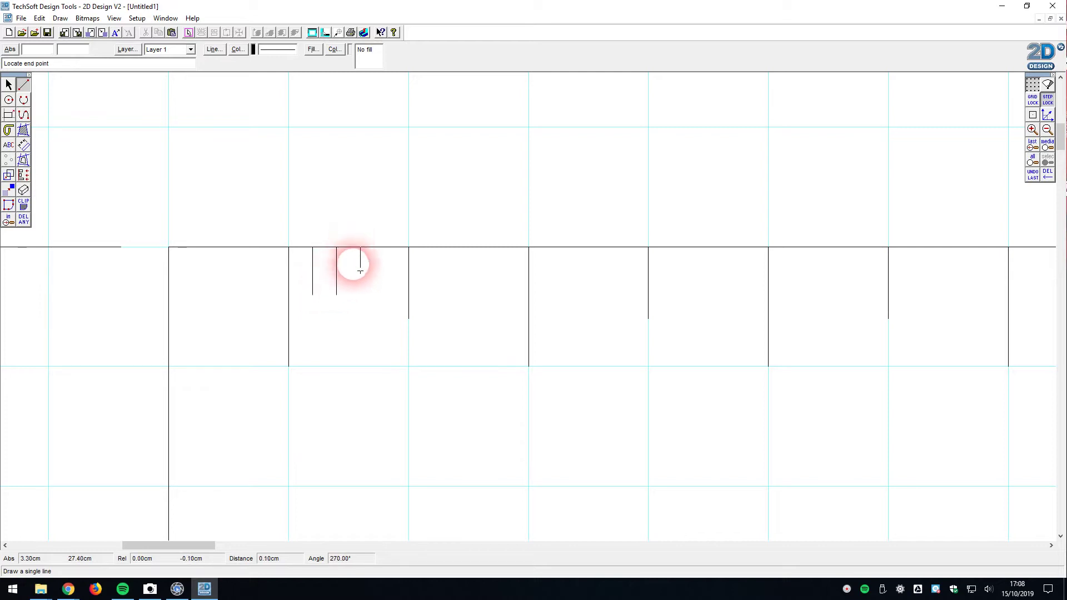
left_click(360, 295)
left_click(384, 247)
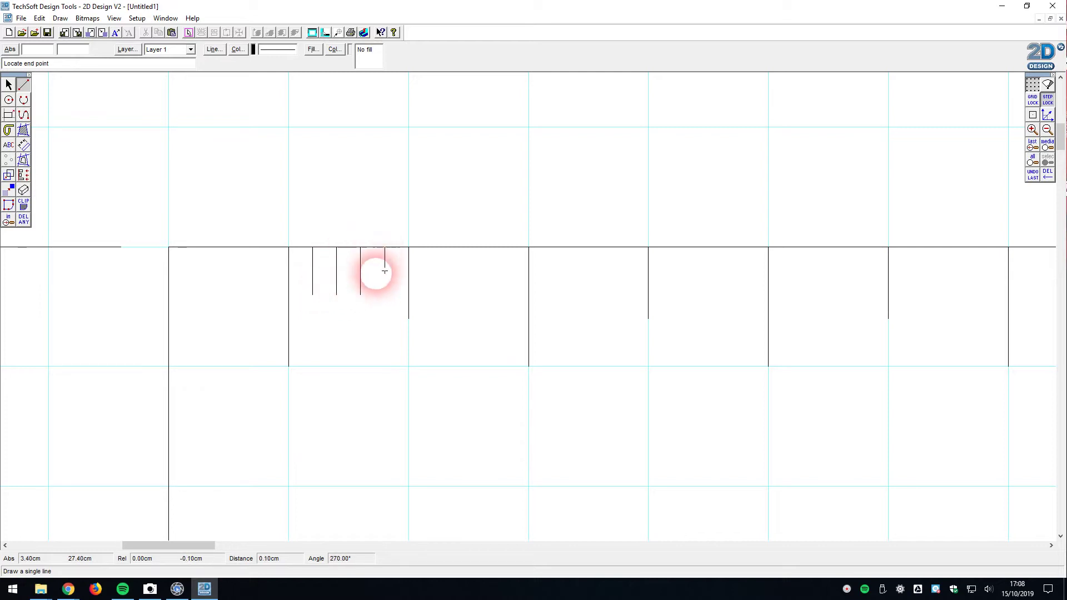
left_click(384, 283)
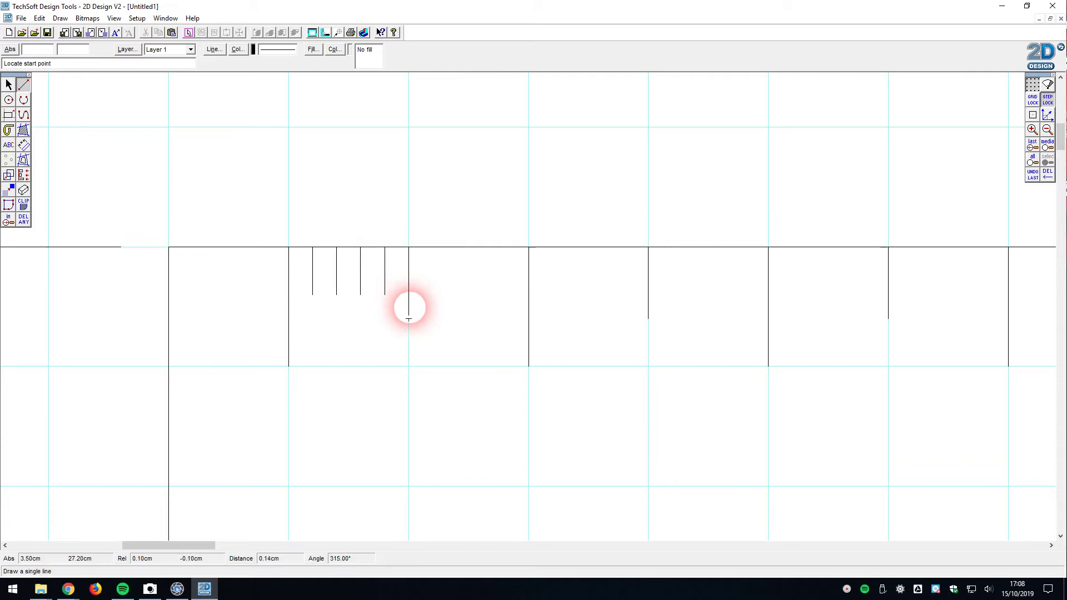
Draw four more 0.2 cm millimetre lines at 0.1 cm spacing between the first half-centimetre mark and the second centimetre mark.
left_click(432, 246)
left_click(432, 294)
left_click(456, 247)
left_click(456, 295)
left_click(480, 247)
left_click(480, 294)
left_click(504, 247)
left_click(504, 295)
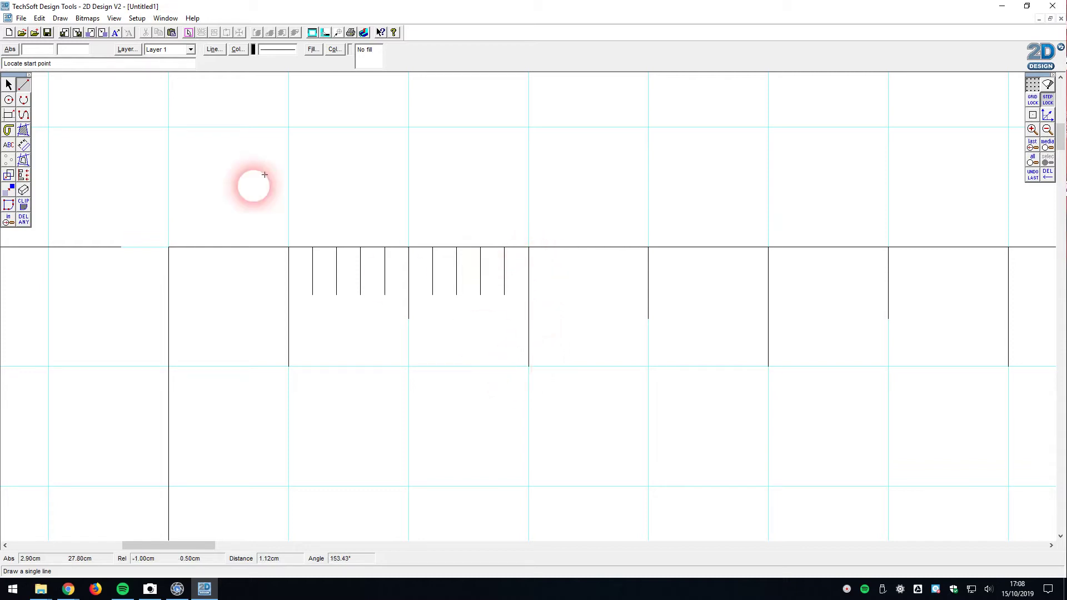
Delete all centimetre and half-centimetre marks beyond the first centimetre's graduations, except the last centimetre line.
left_click(1048, 145)
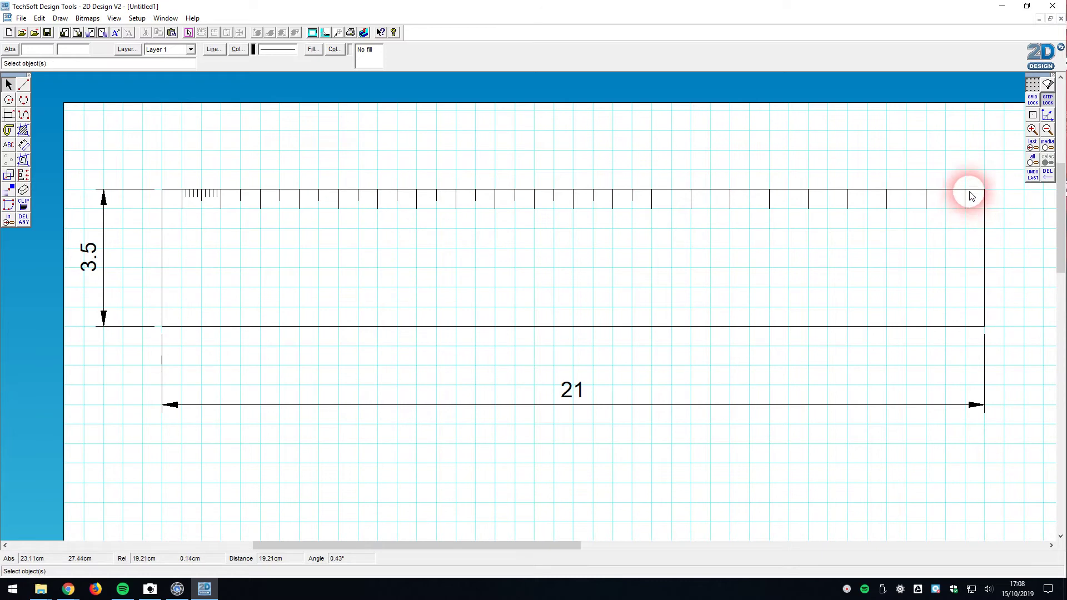
left_click_drag(946, 223, 220, 163)
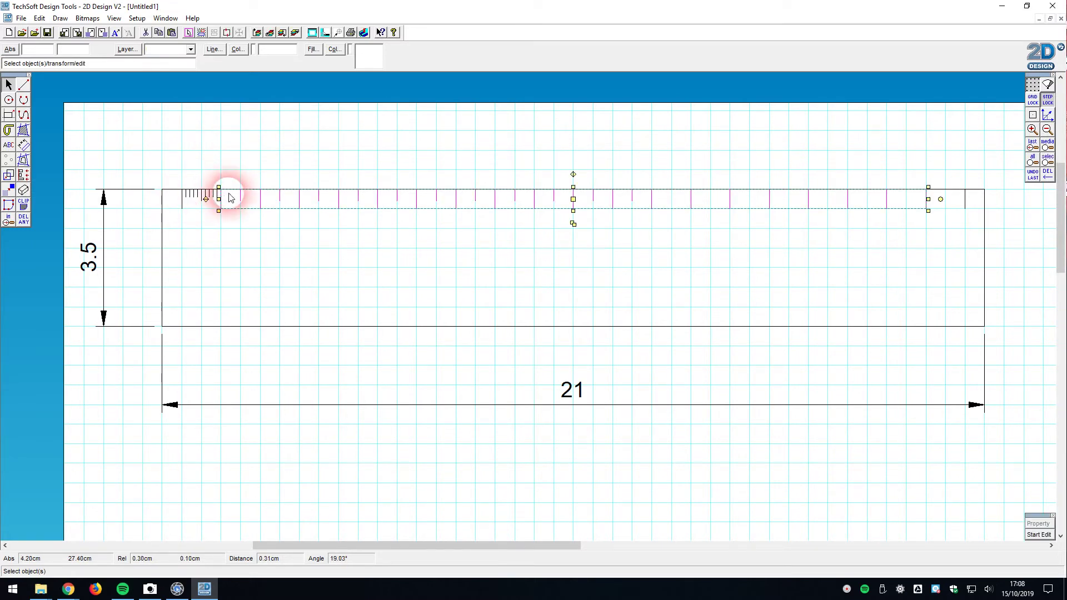
key("Delete")
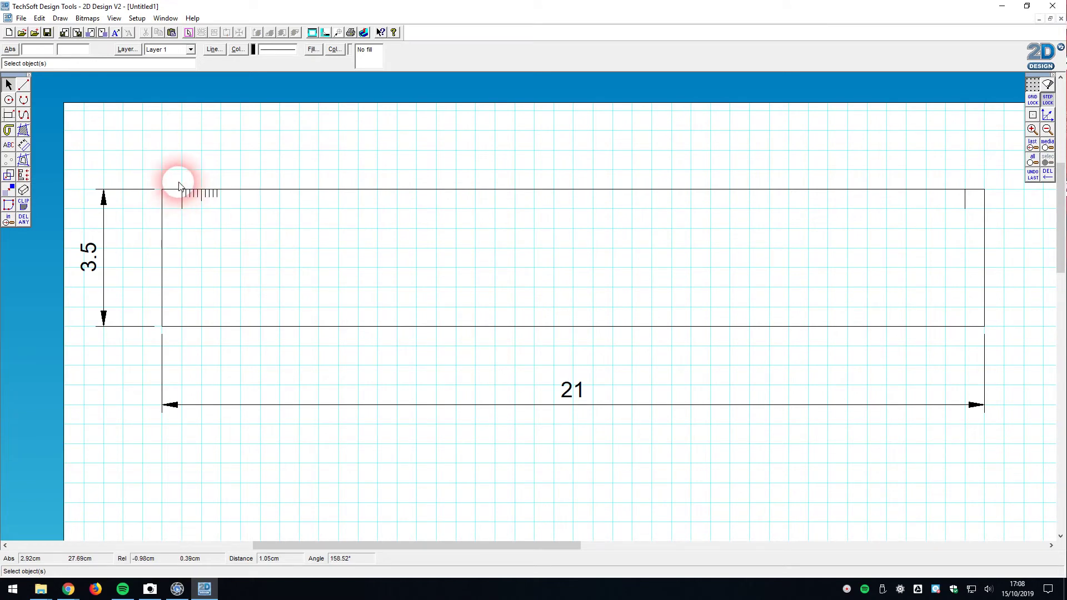
Copy the first centimetre's ten graduation lines and, with step lock off, place the pasted set directly beside them along the top edge.
left_click_drag(179, 185, 245, 226)
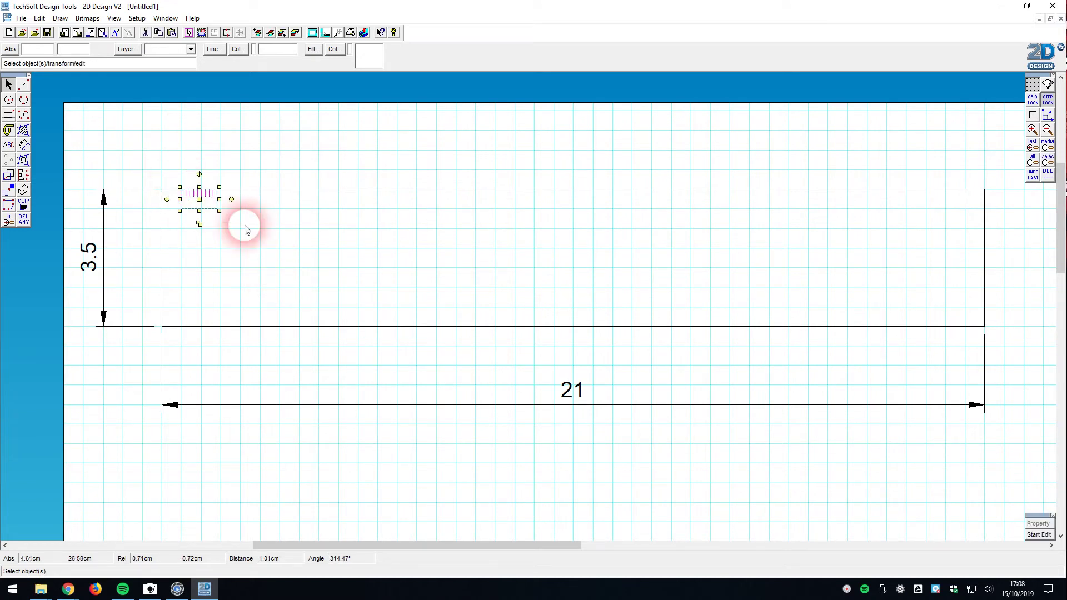
left_click(1048, 101)
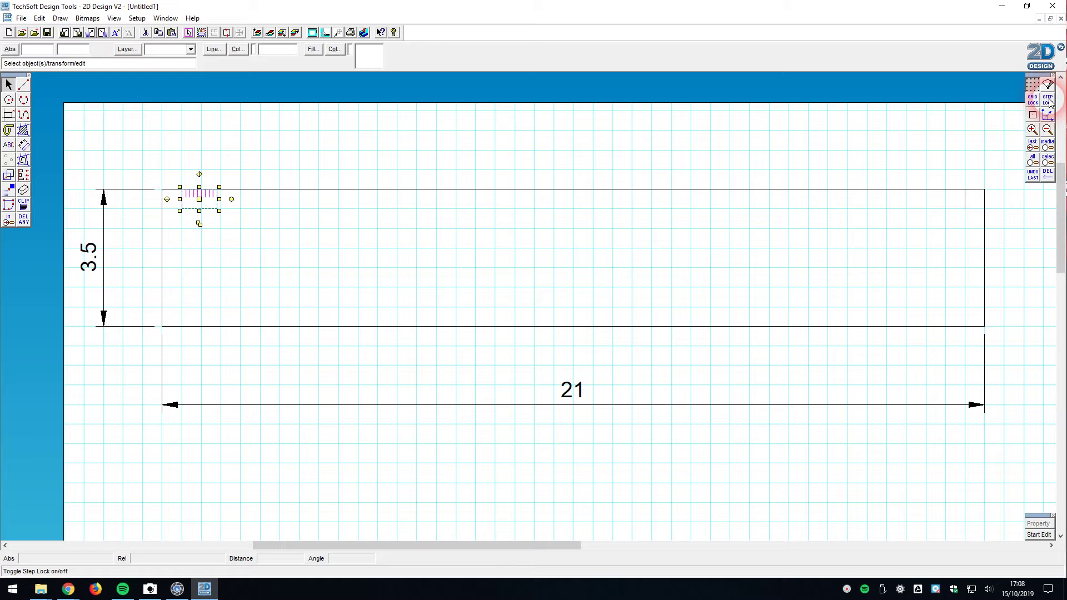
key("ctrl+c")
key("ctrl+v")
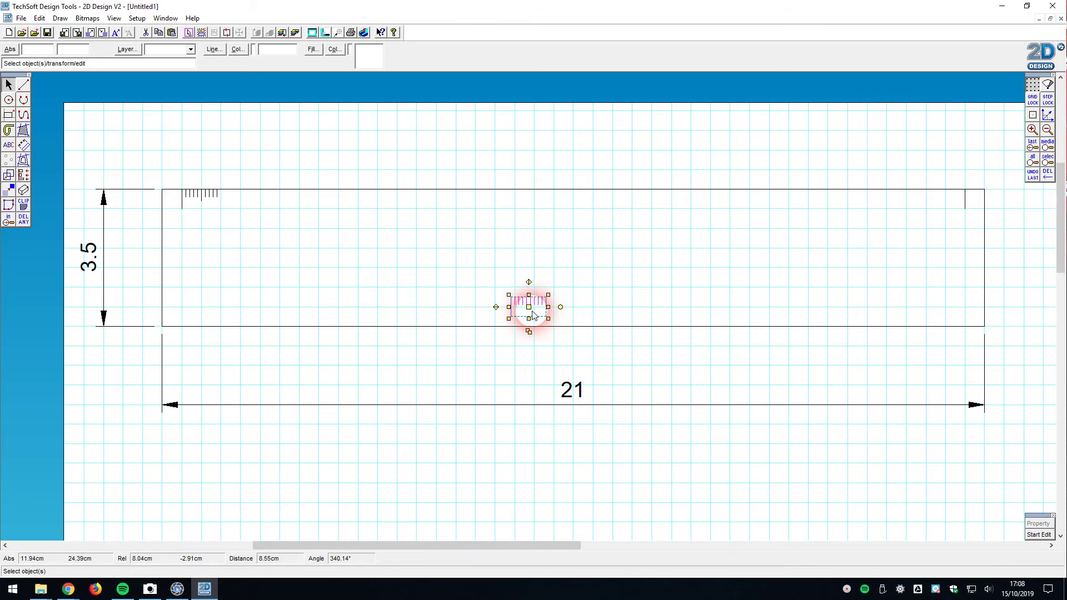
left_click_drag(538, 317, 245, 207)
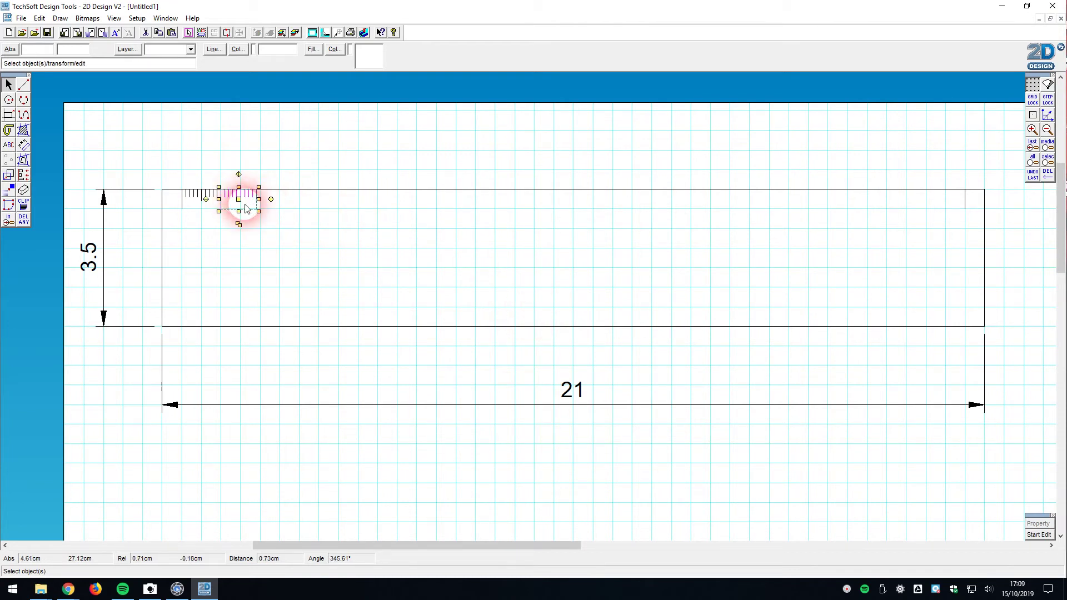
left_click(279, 257)
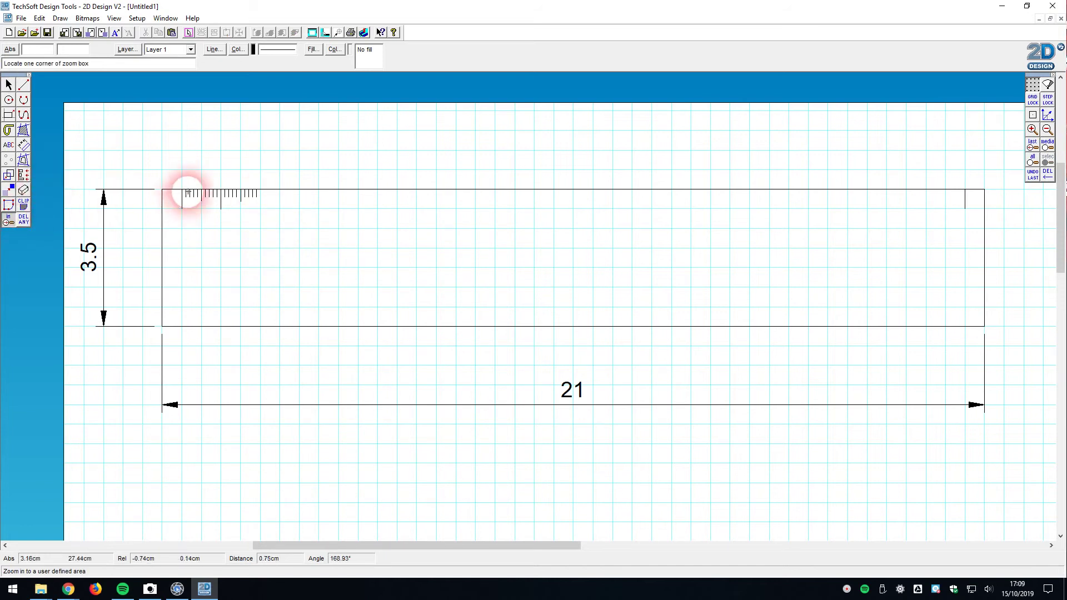
left_click(177, 185)
left_click(264, 212)
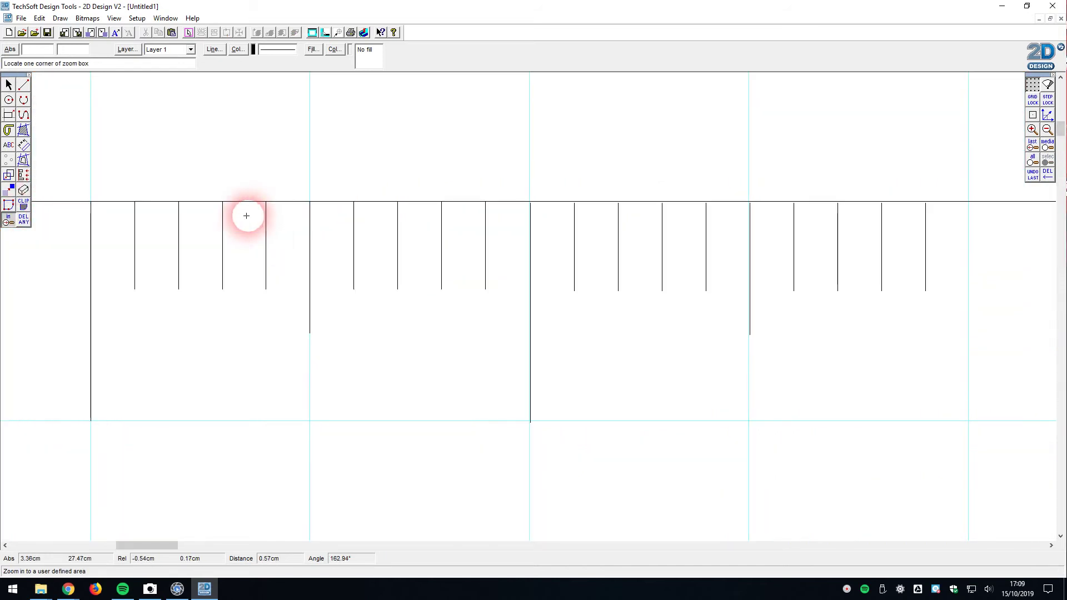
left_click(8, 84)
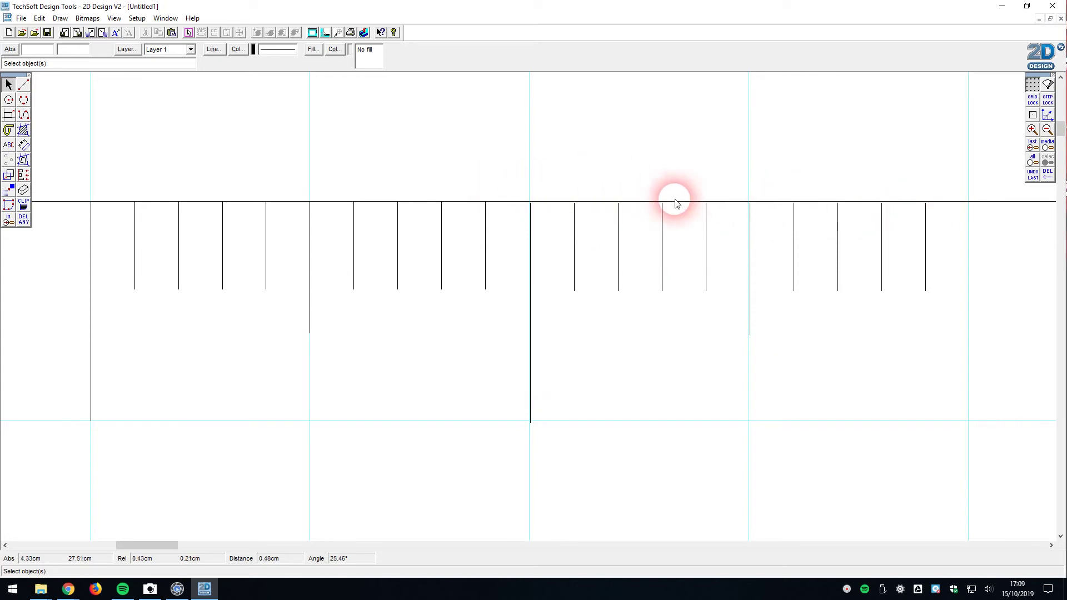
Undo the placement of the second graduation set and delete the stray copy near the ruler's lower edge.
left_click(1039, 178)
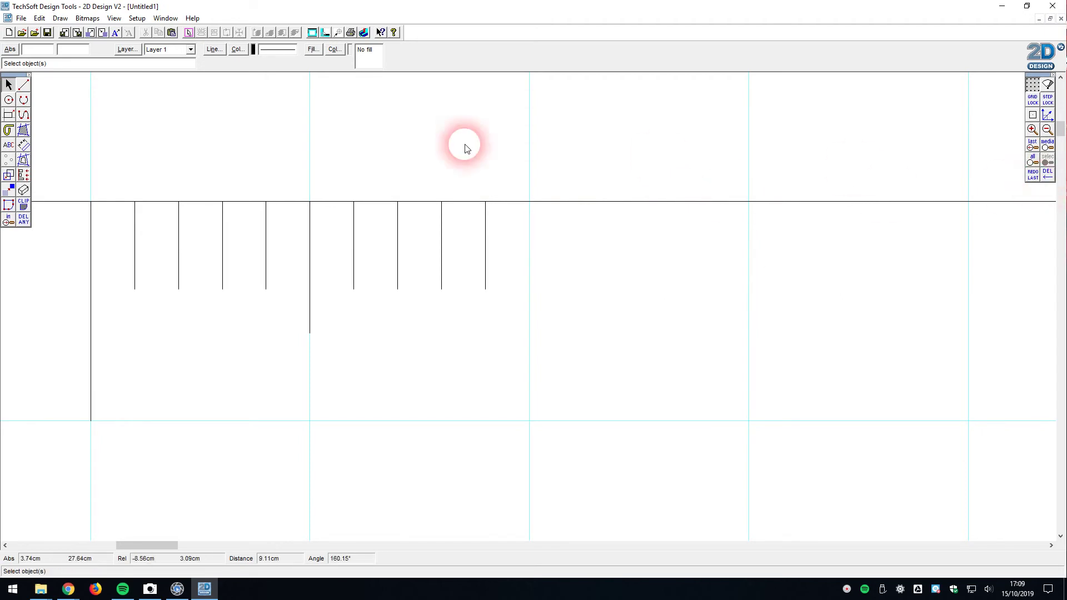
left_click(1039, 143)
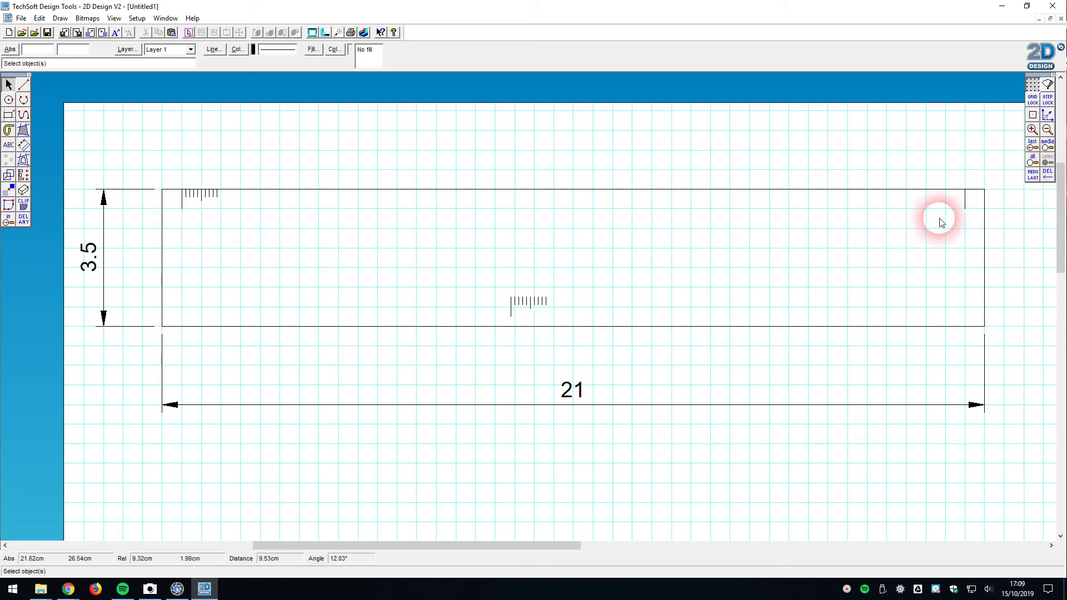
left_click_drag(480, 291, 572, 317)
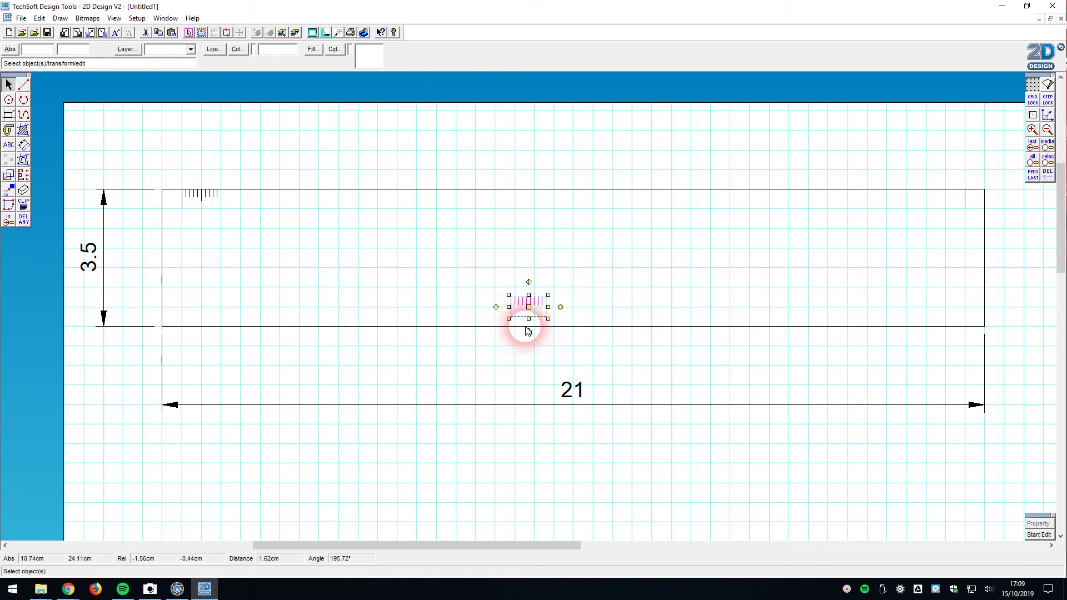
left_click(452, 190)
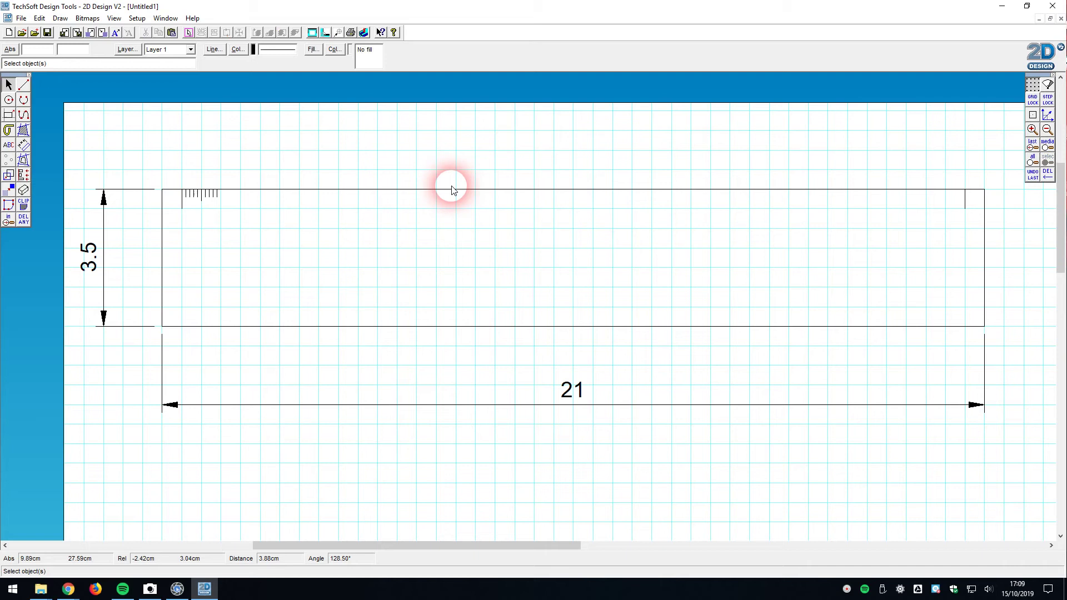
Turn on grid lock, paste the one-centimetre graduation set and place it directly beside the first set along the top edge.
left_click(1035, 108)
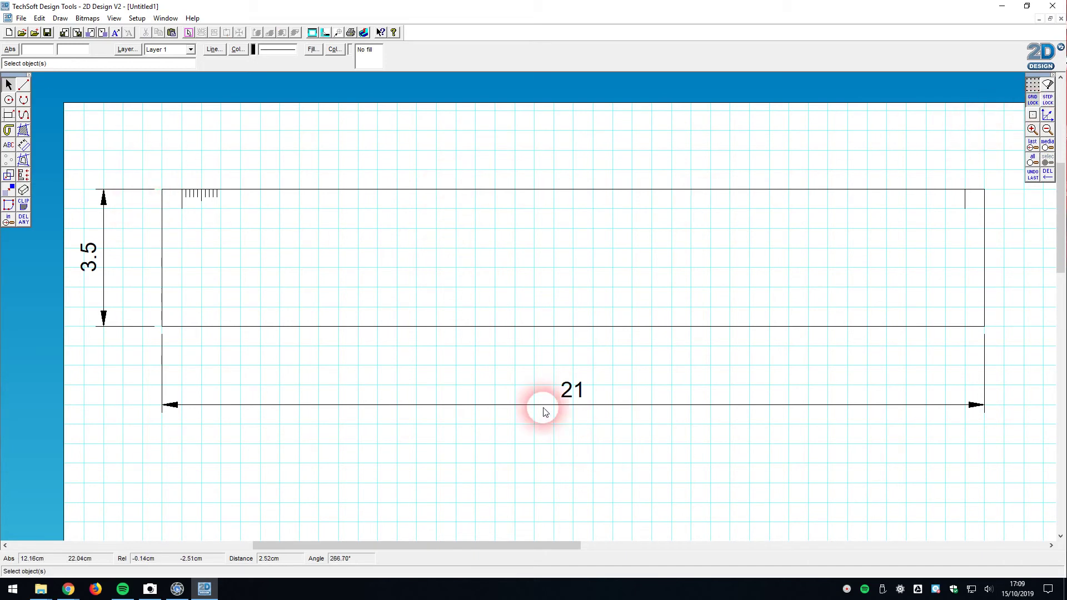
key("ctrl+v")
left_click(532, 328)
left_click_drag(541, 325, 248, 207)
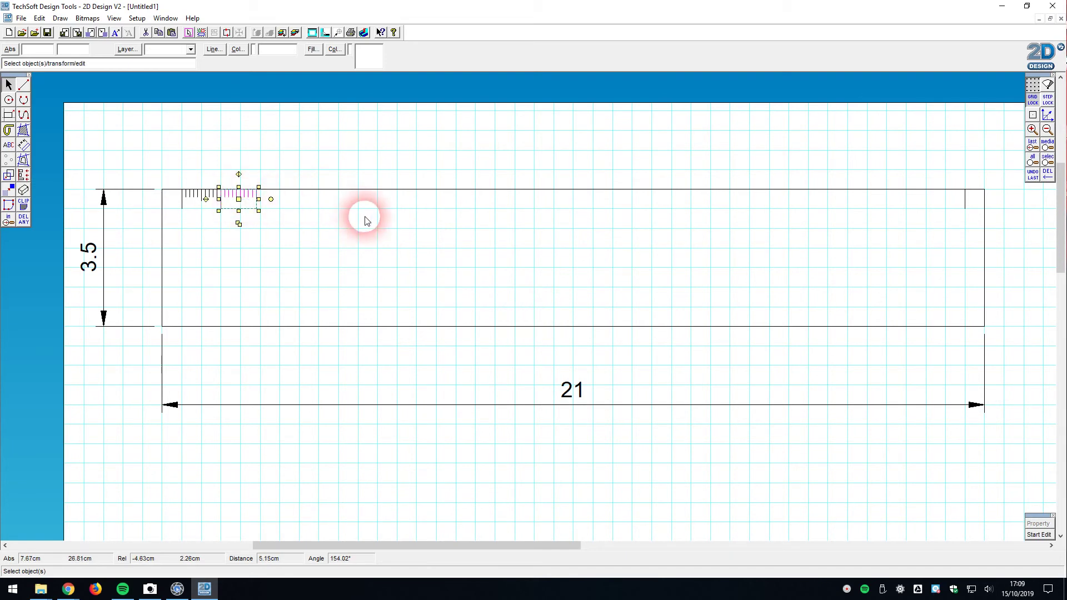
Paste the graduation set two more times and place the copies end to end as the third and fourth centimetres.
key("ctrl+v")
left_click_drag(518, 324, 264, 207)
key("ctrl+v")
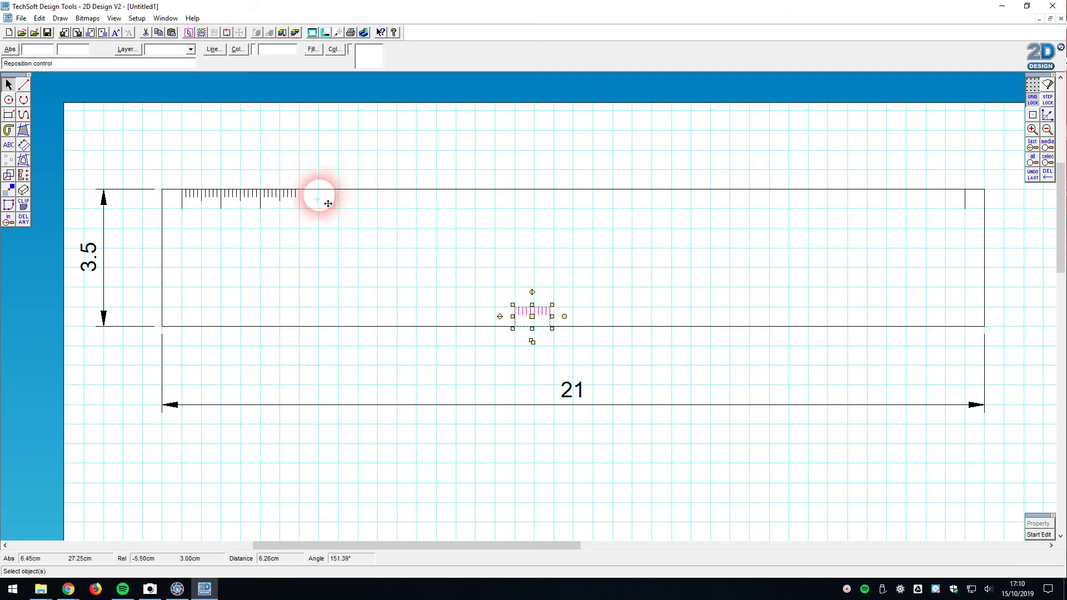
left_click(328, 203)
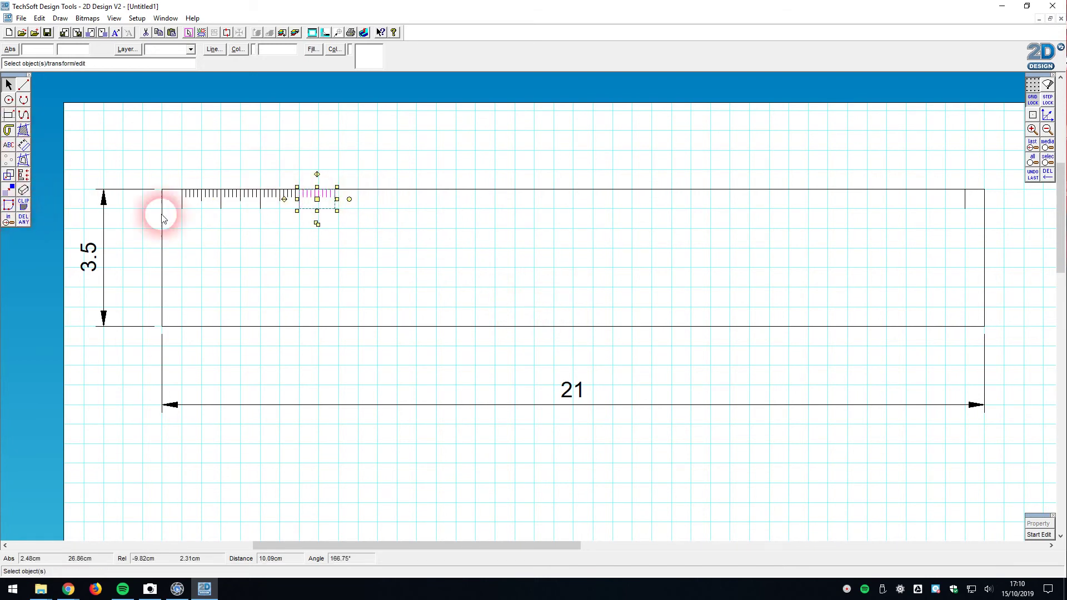
Examine up close how the four graduation sets line up with the grid and the ruler's top edge.
left_click(1037, 145)
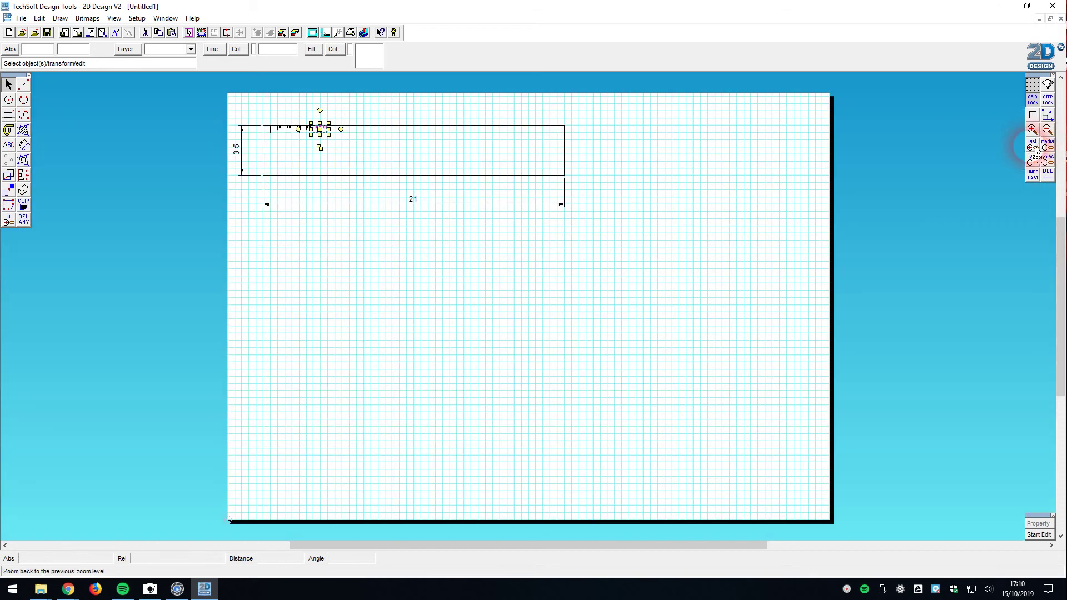
left_click(1037, 148)
left_click(1034, 155)
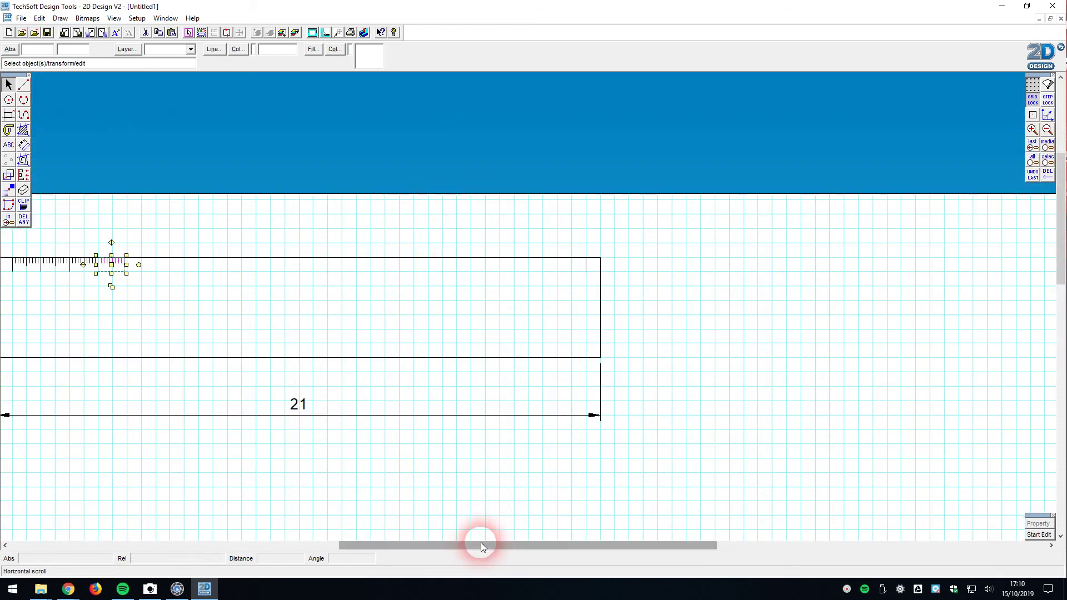
left_click_drag(481, 542, 401, 541)
left_click(8, 220)
left_click(209, 243)
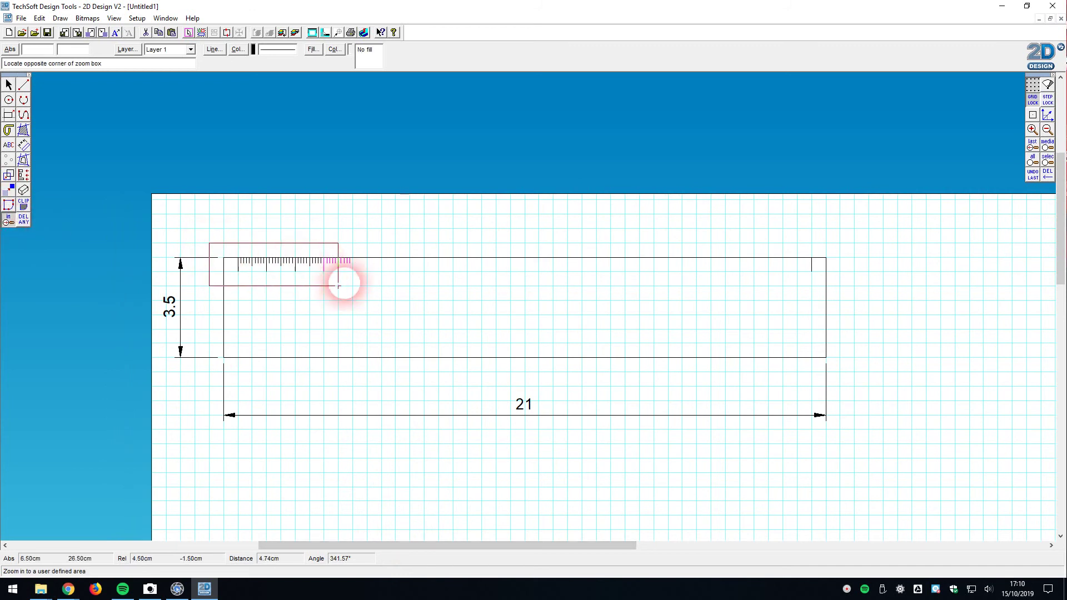
left_click(345, 281)
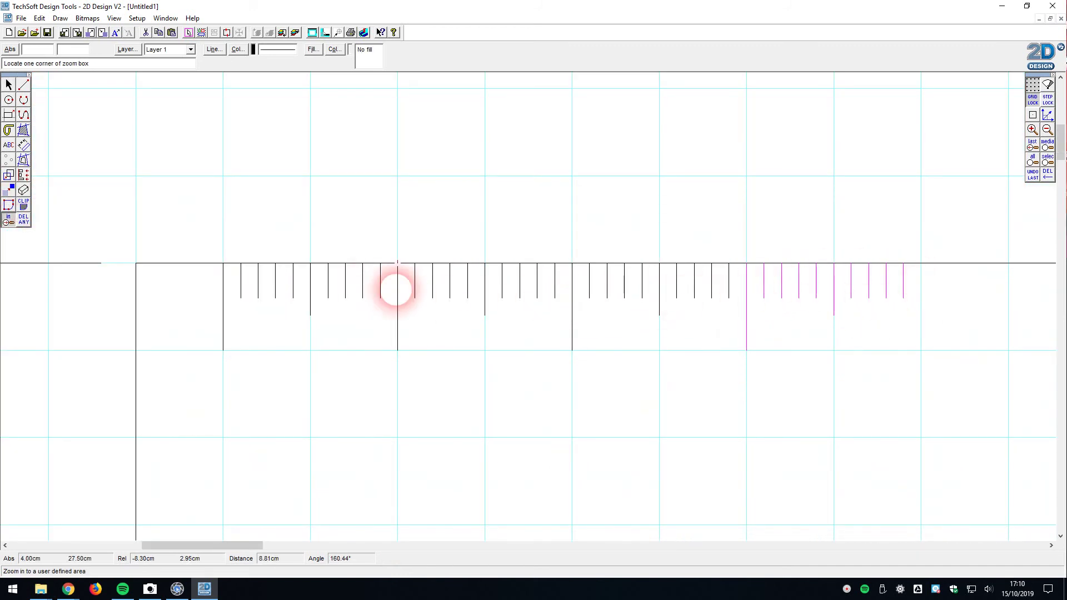
left_click(1032, 145)
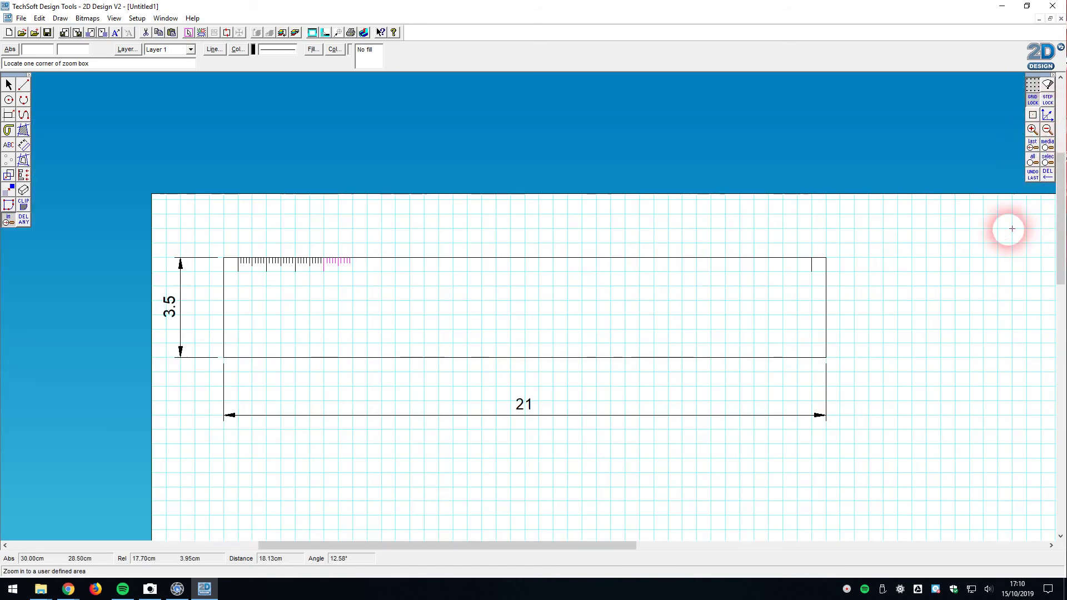
Paste another one-centimetre graduation set and place it beside the fourth set as the fifth centimetre.
left_click(8, 84)
left_click_drag(293, 295, 419, 346)
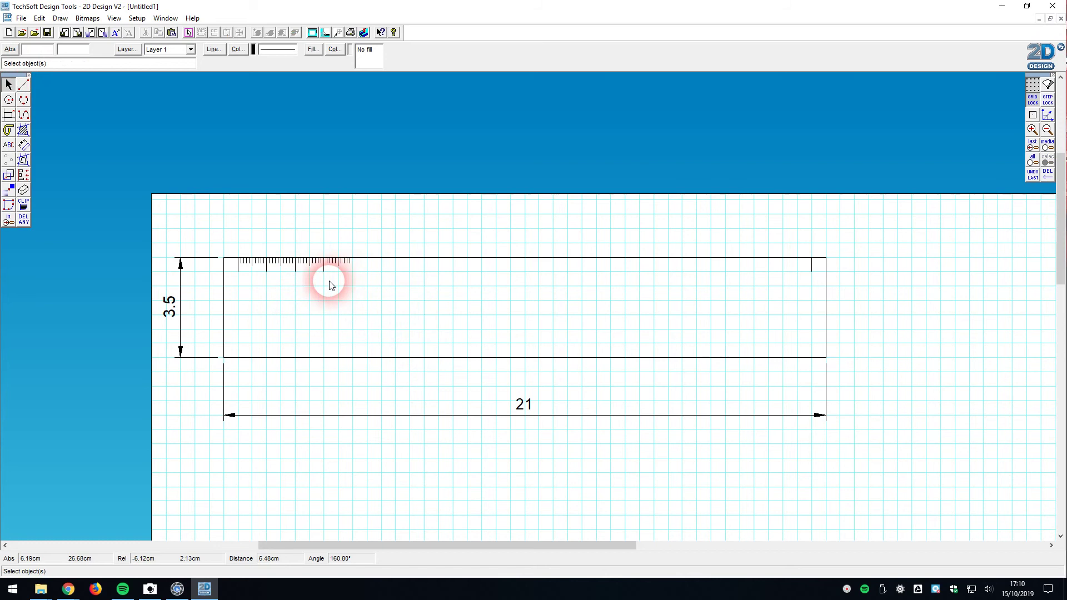
key("ctrl+v")
left_click(505, 307)
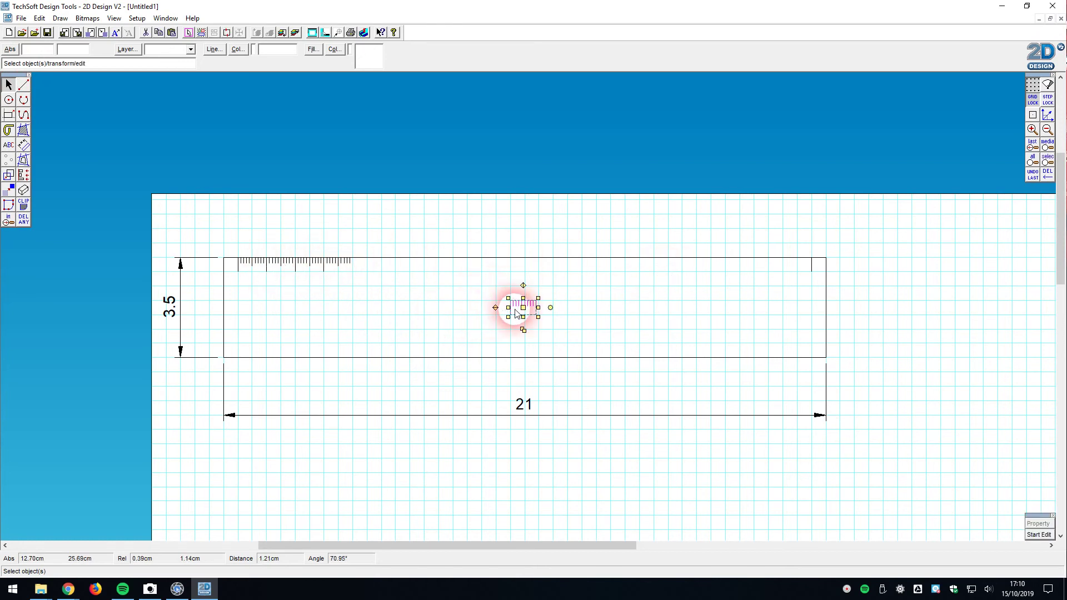
left_click(377, 270)
left_click(362, 312)
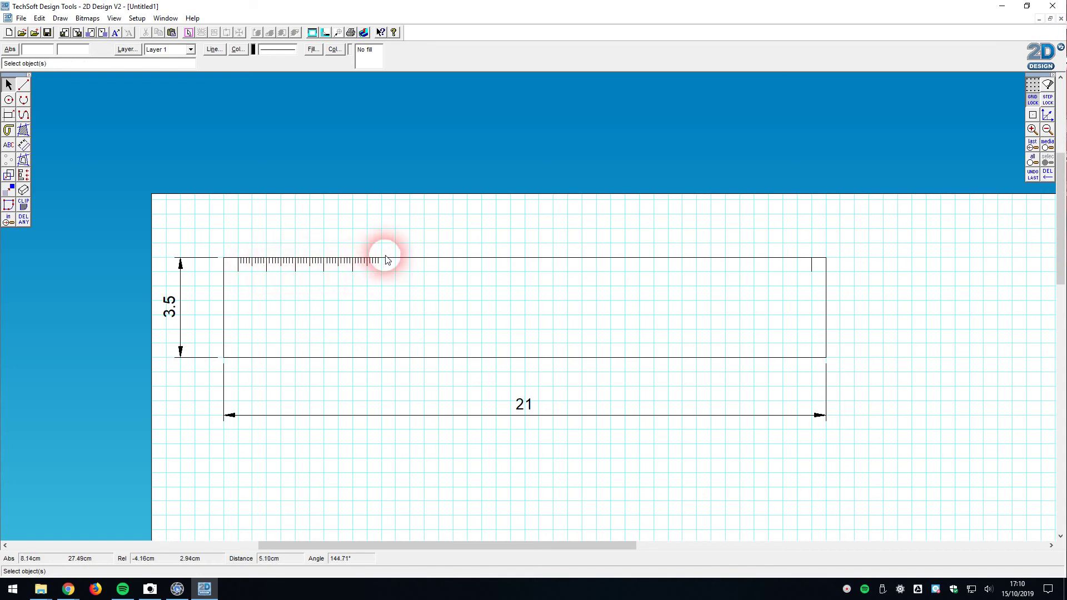
Copy all five centimetres of graduations and place the pasted block directly after them along the top edge.
left_click_drag(236, 245, 398, 292)
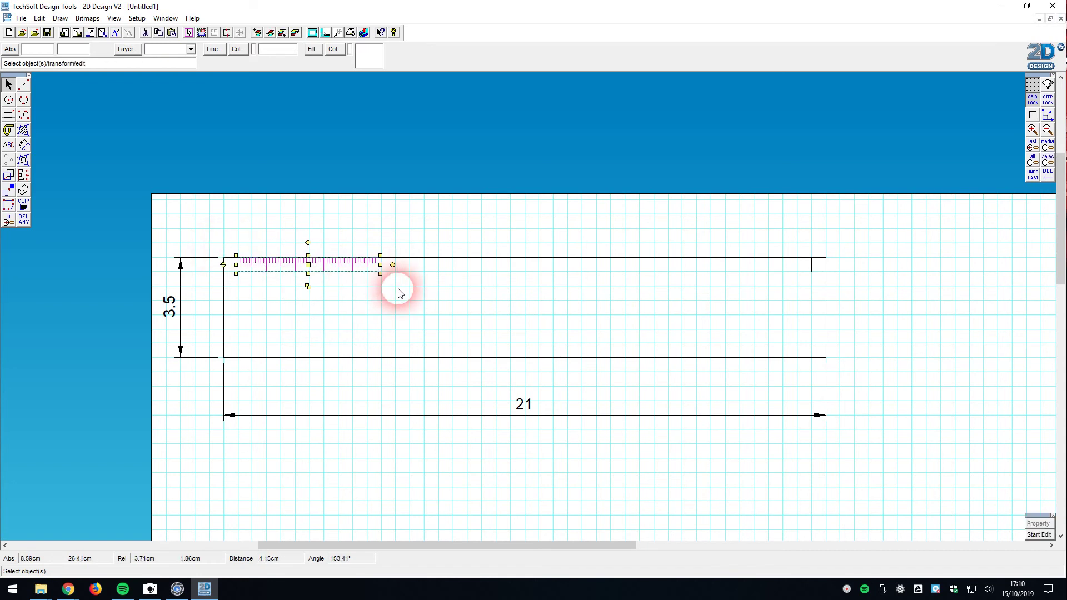
key("ctrl+c")
key("ctrl+v")
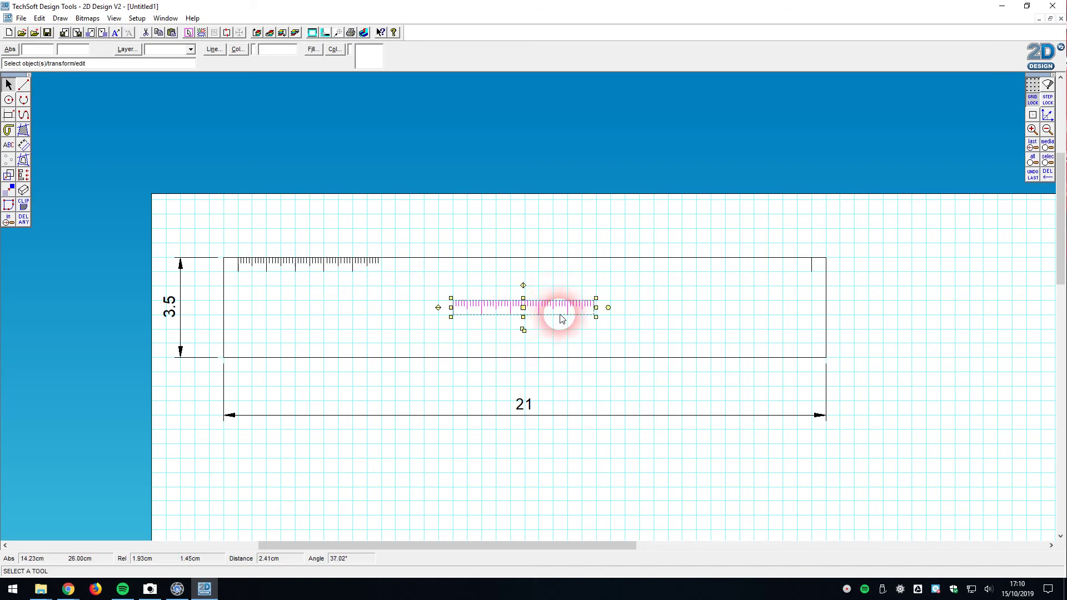
left_click_drag(523, 307, 428, 269)
Copy the ten centimetres of graduations and place the pasted block after them, reaching the last centimetre line.
left_click_drag(238, 247, 580, 307)
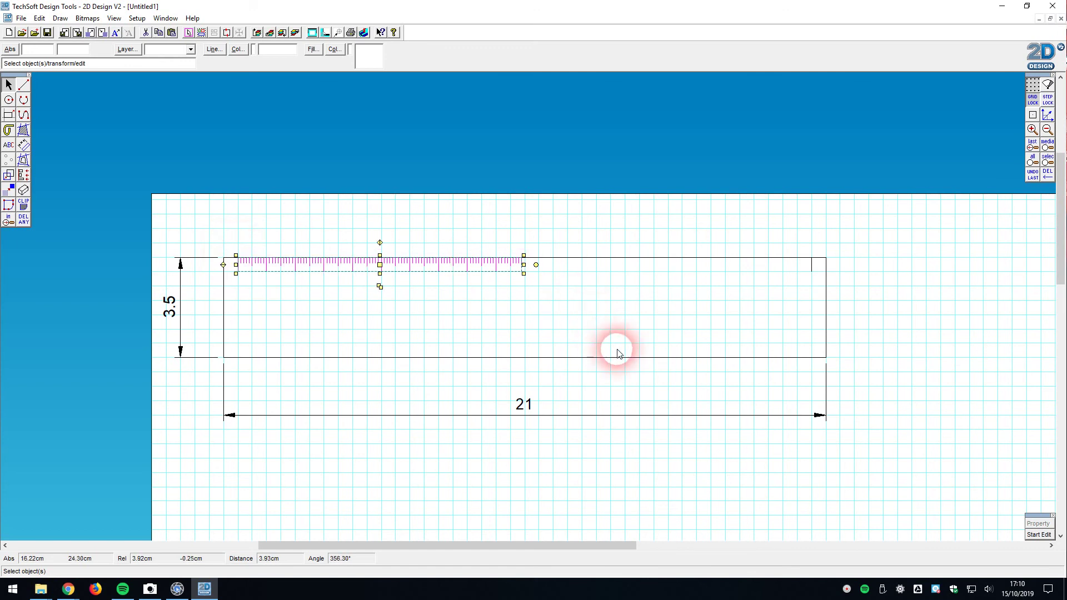
key("ctrl+z")
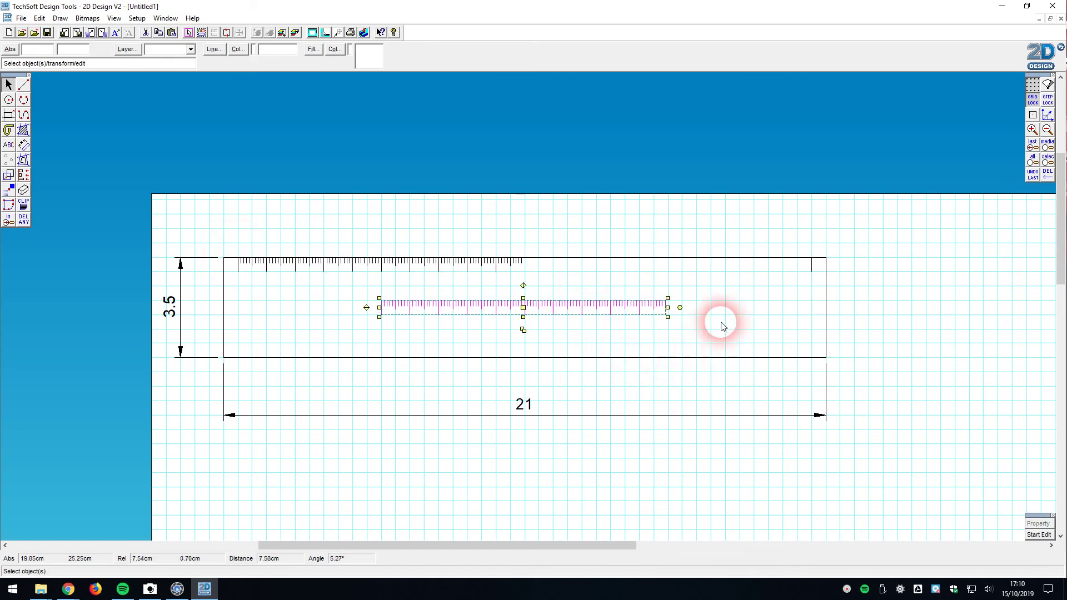
left_click(661, 337)
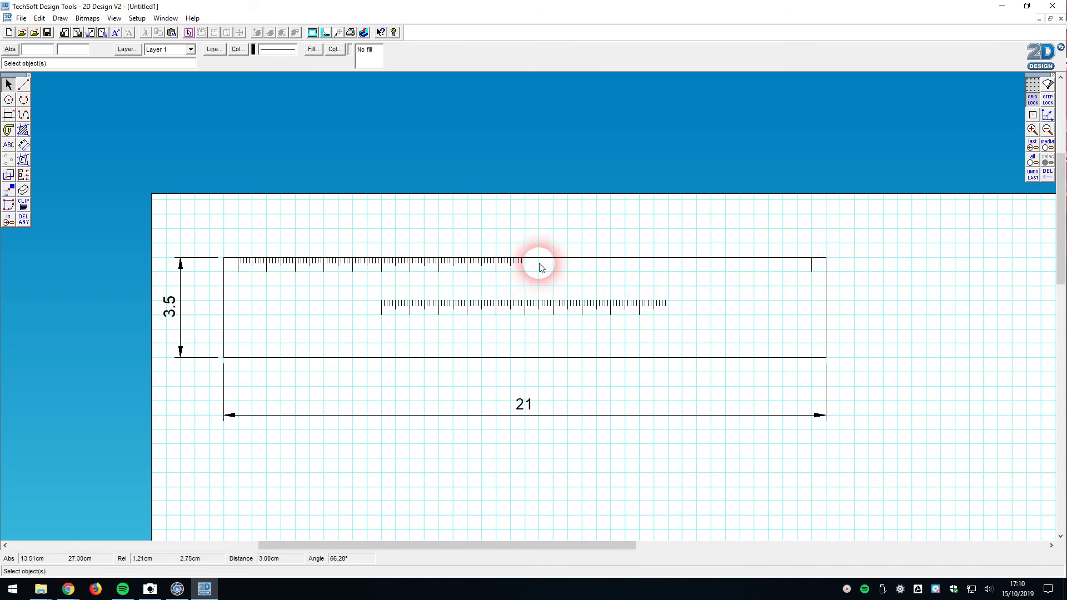
left_click_drag(362, 291, 701, 323)
left_click(533, 316)
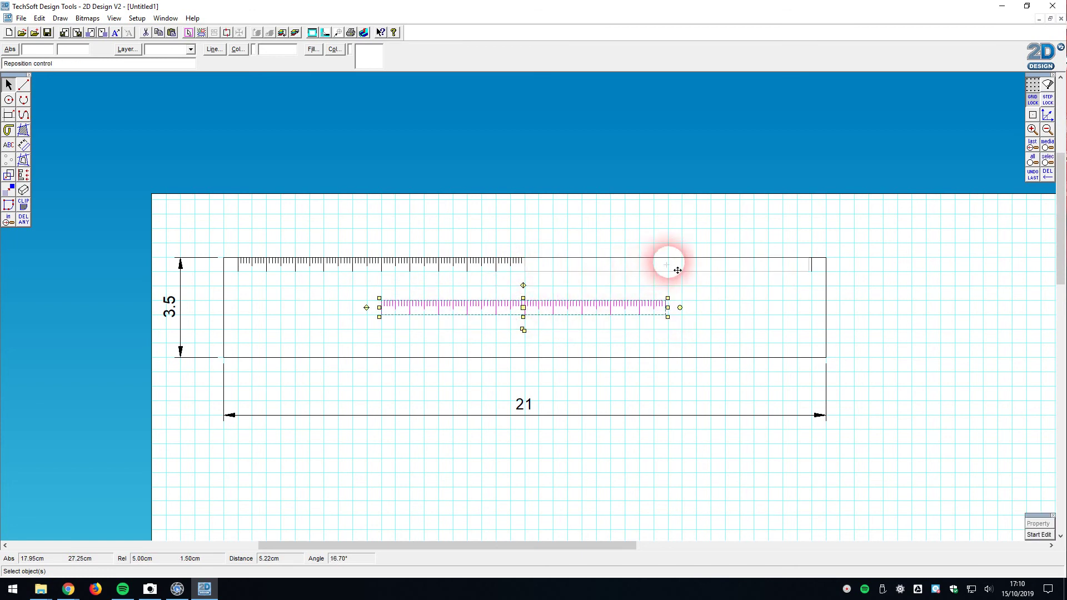
left_click(668, 260)
left_click(881, 298)
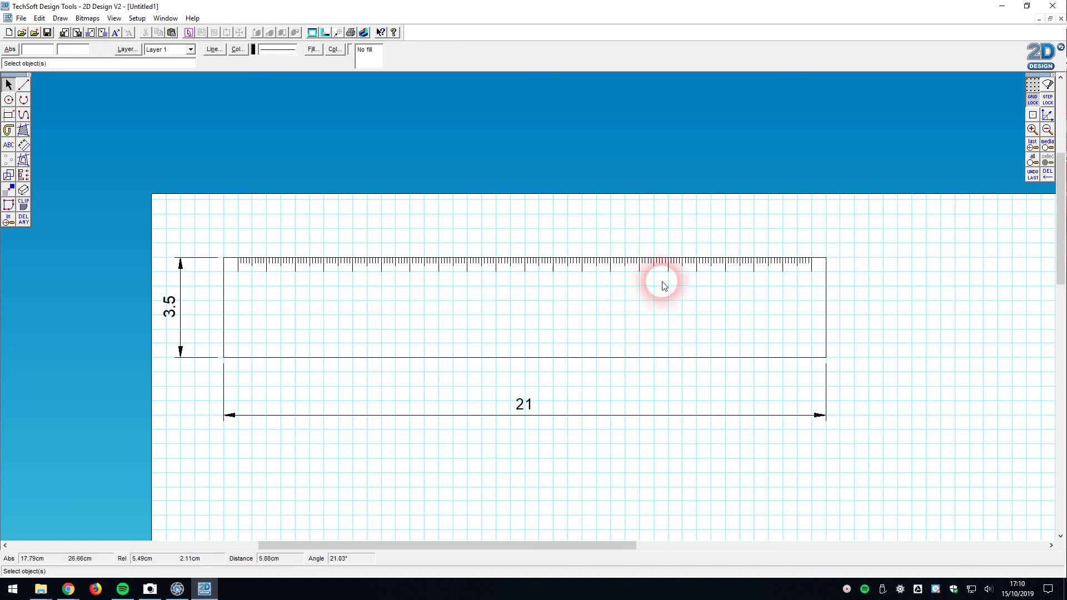